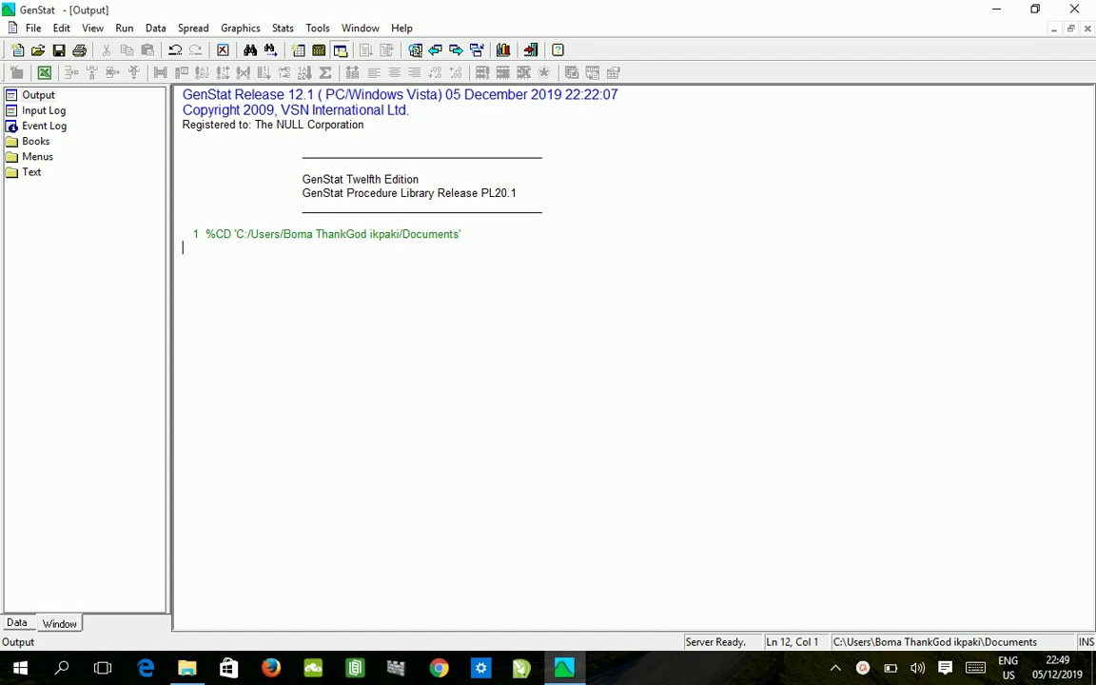
# - Start an Excel data import and scroll the file list to the data workbook
pyautogui.click(437, 531)
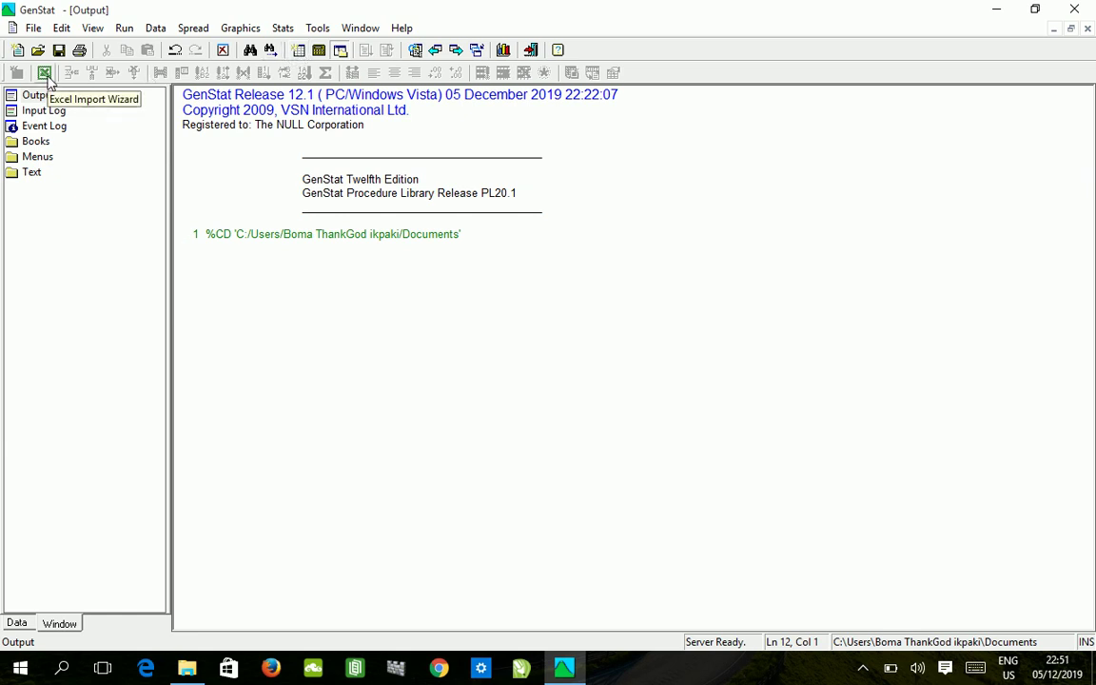
pyautogui.click(45, 74)
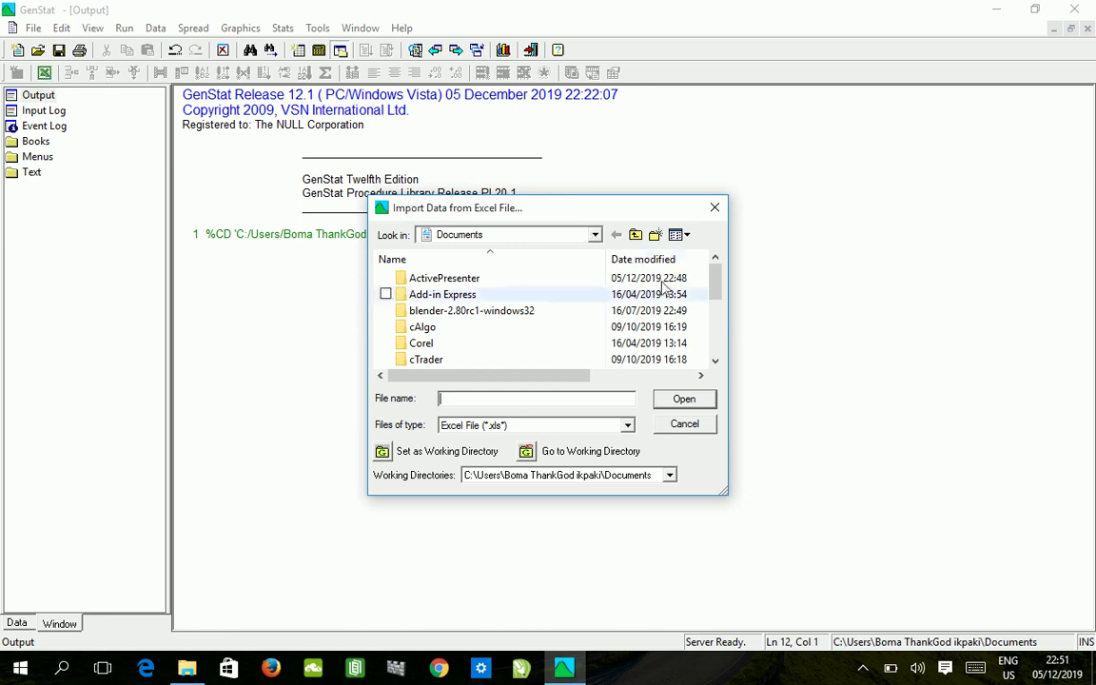
pyautogui.click(716, 362)
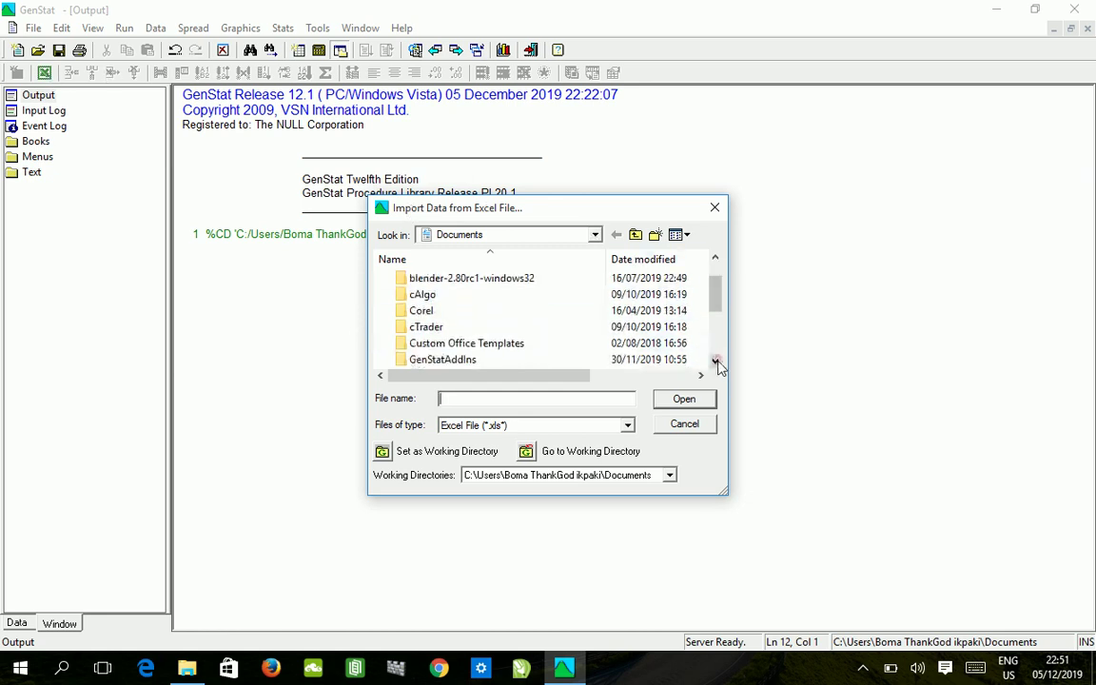
pyautogui.click(716, 361)
pyautogui.click(716, 361)
pyautogui.click(716, 362)
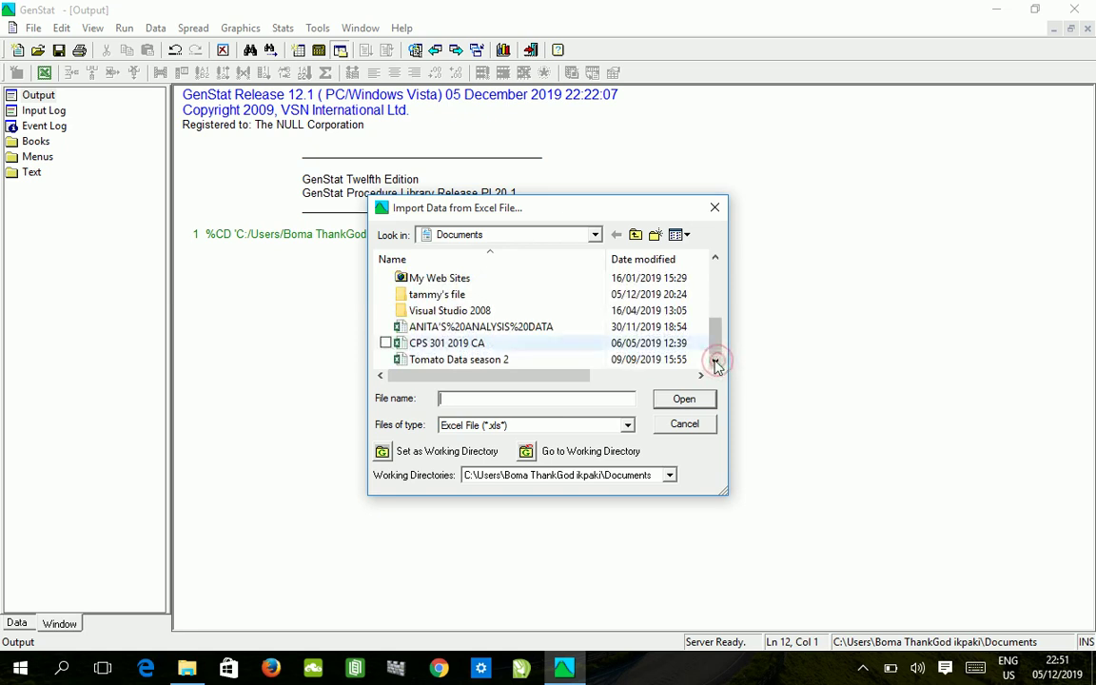
# - Rename the data workbook to 'Genstat tutorial' and open it for import
pyautogui.click(522, 328)
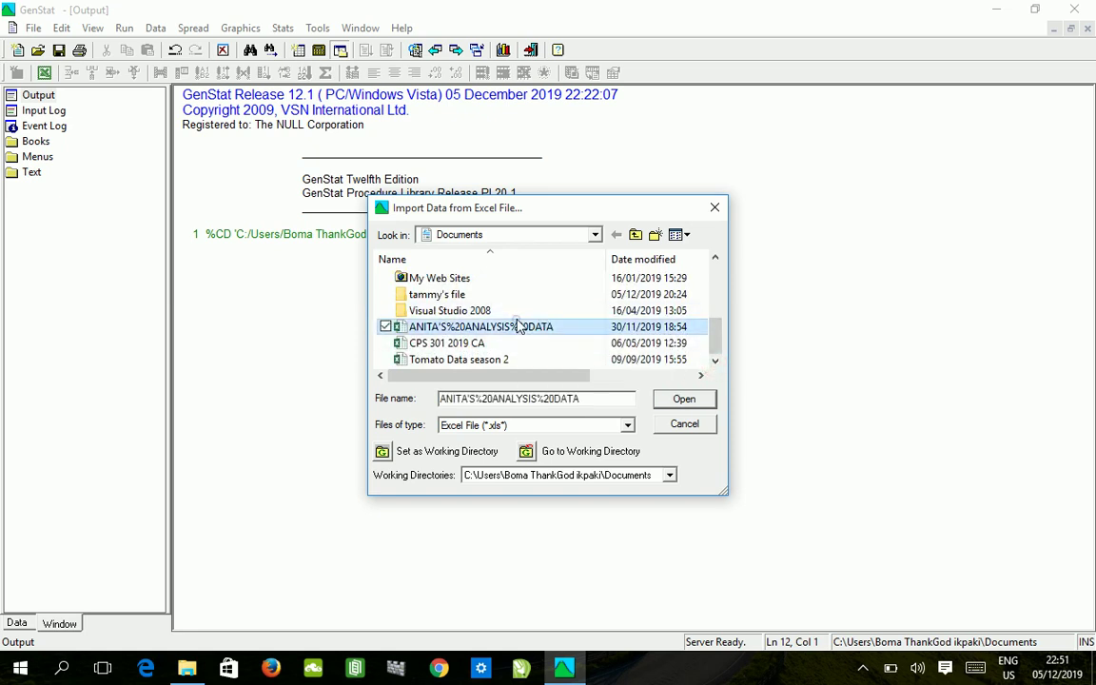
pyautogui.rightClick(518, 327)
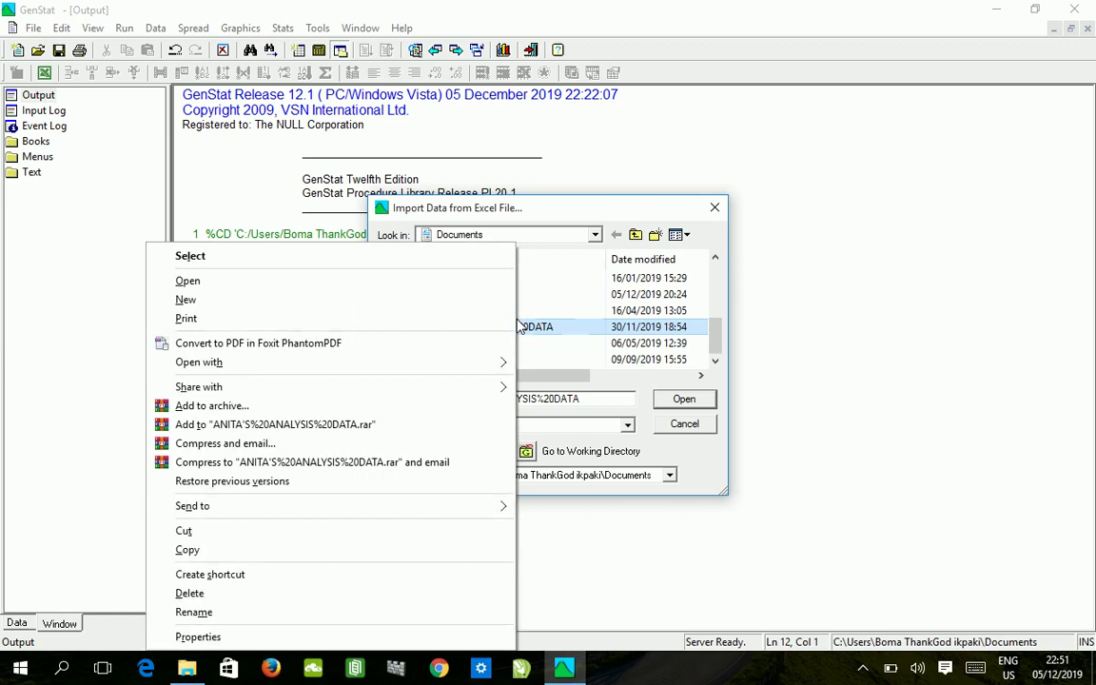
pyautogui.click(354, 612)
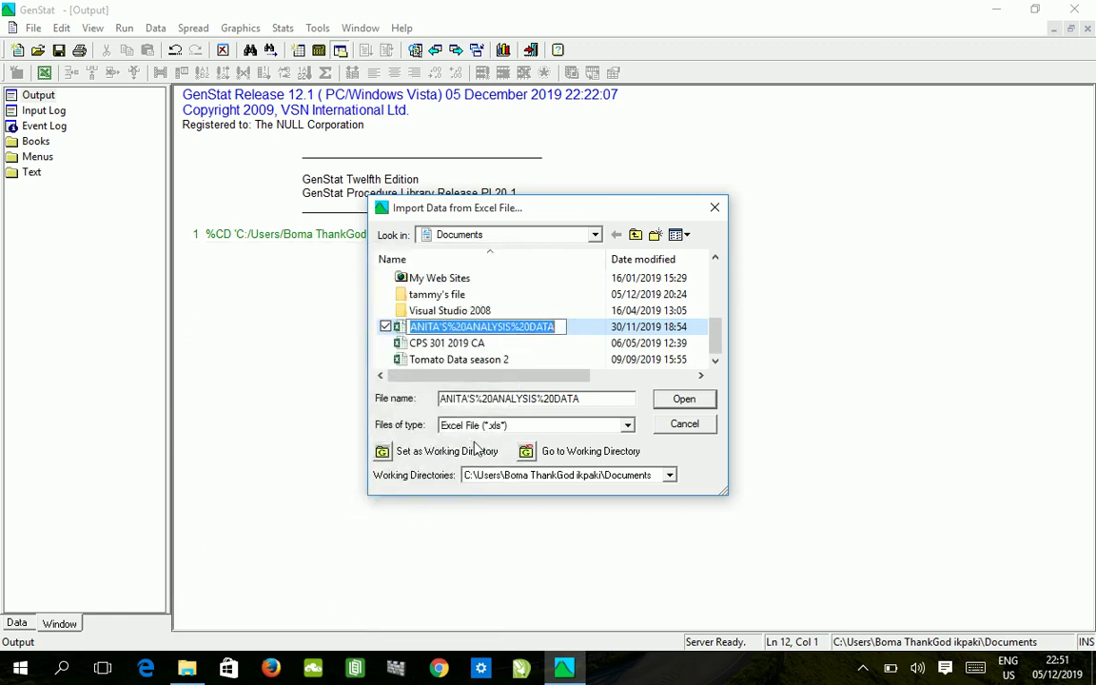
pyautogui.write('Genstat')
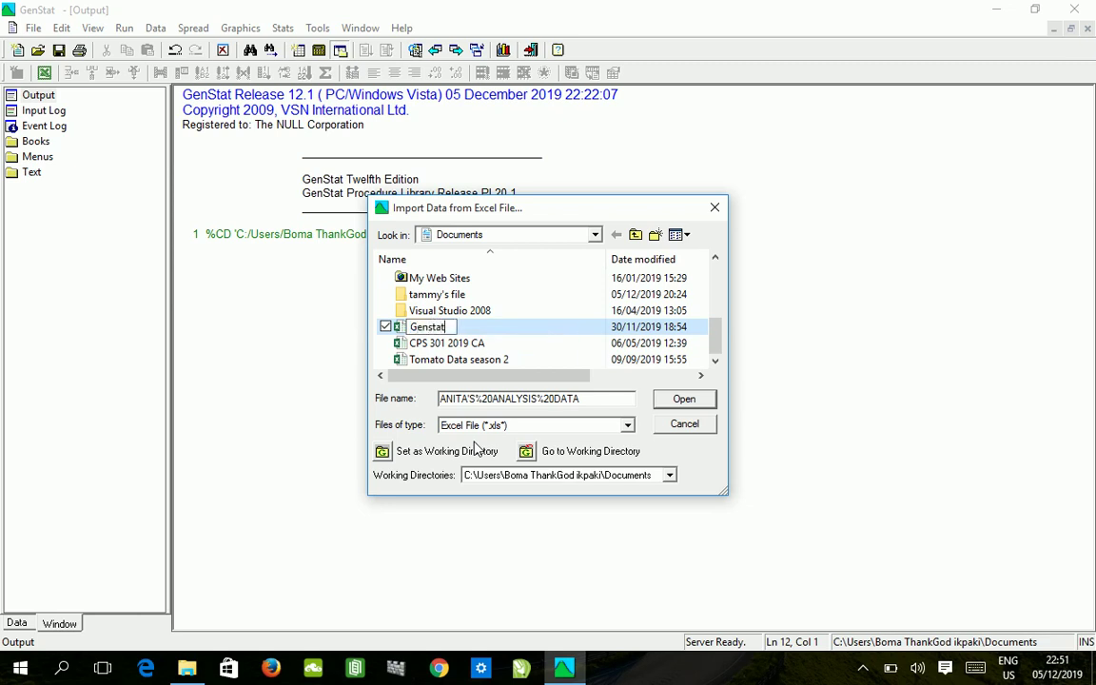
pyautogui.write(' tutorial')
pyautogui.press('Return')
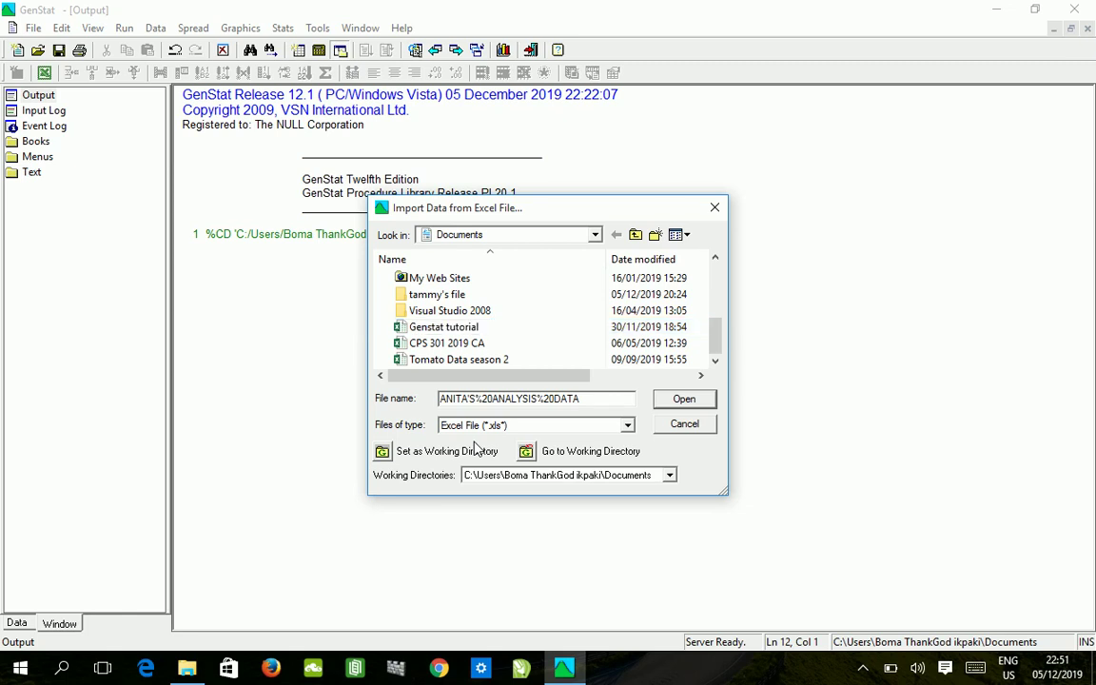
pyautogui.doubleClick(535, 333)
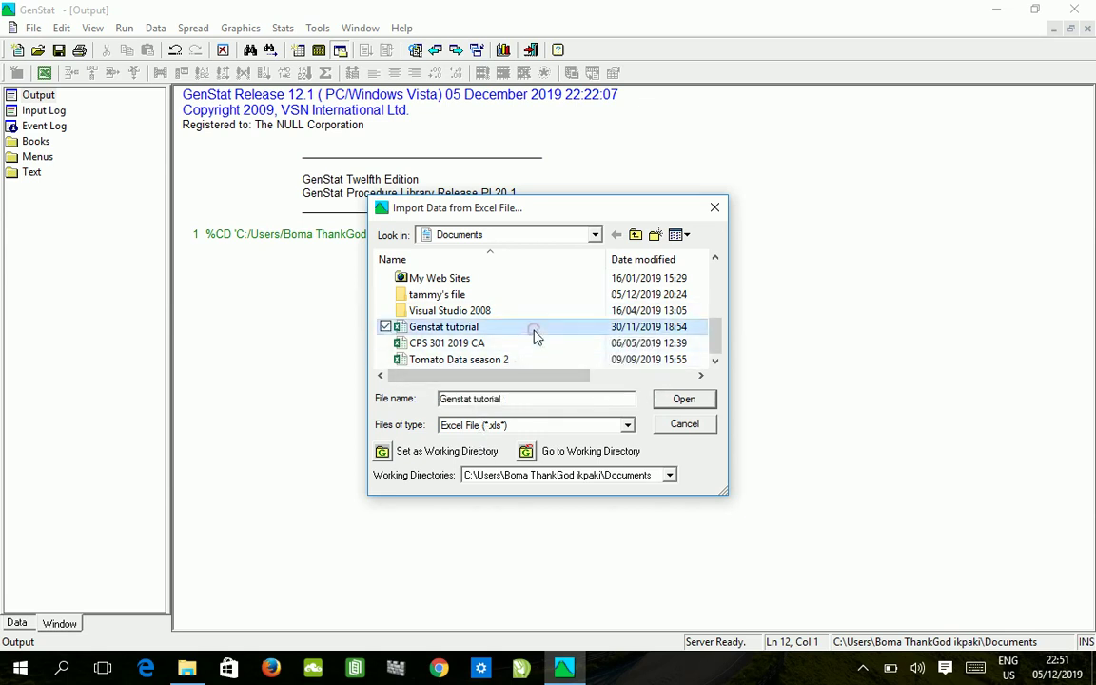
pyautogui.click(684, 399)
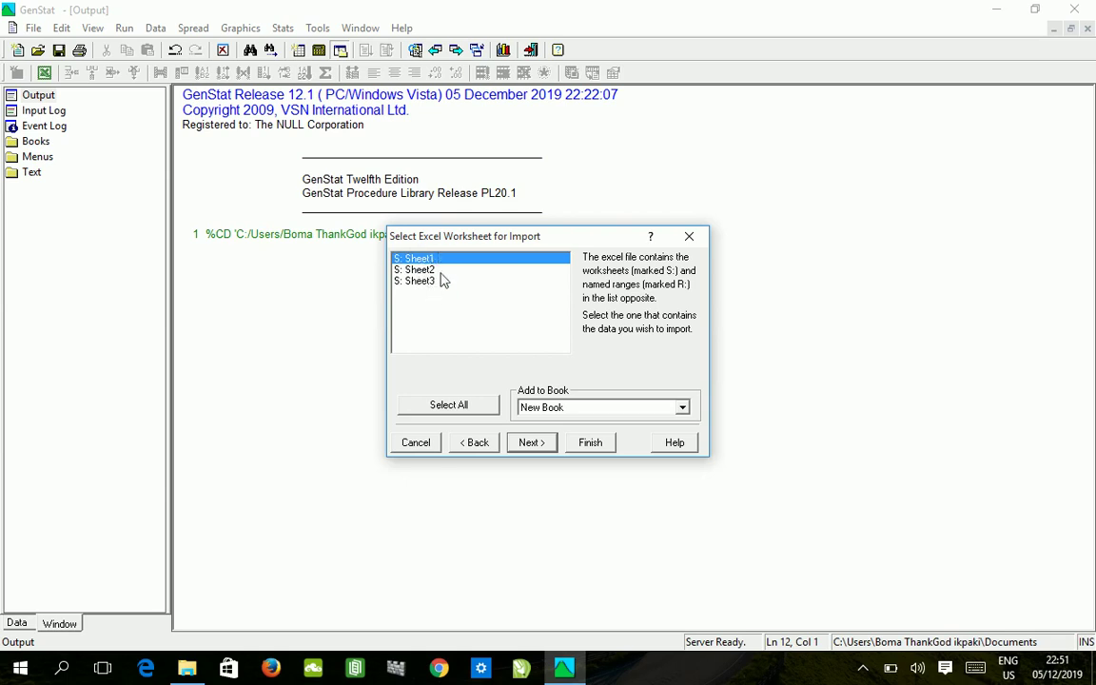
# - Take Sheet1 with all cells (A1:N121) from the Genstat tutorial workbook
pyautogui.click(536, 443)
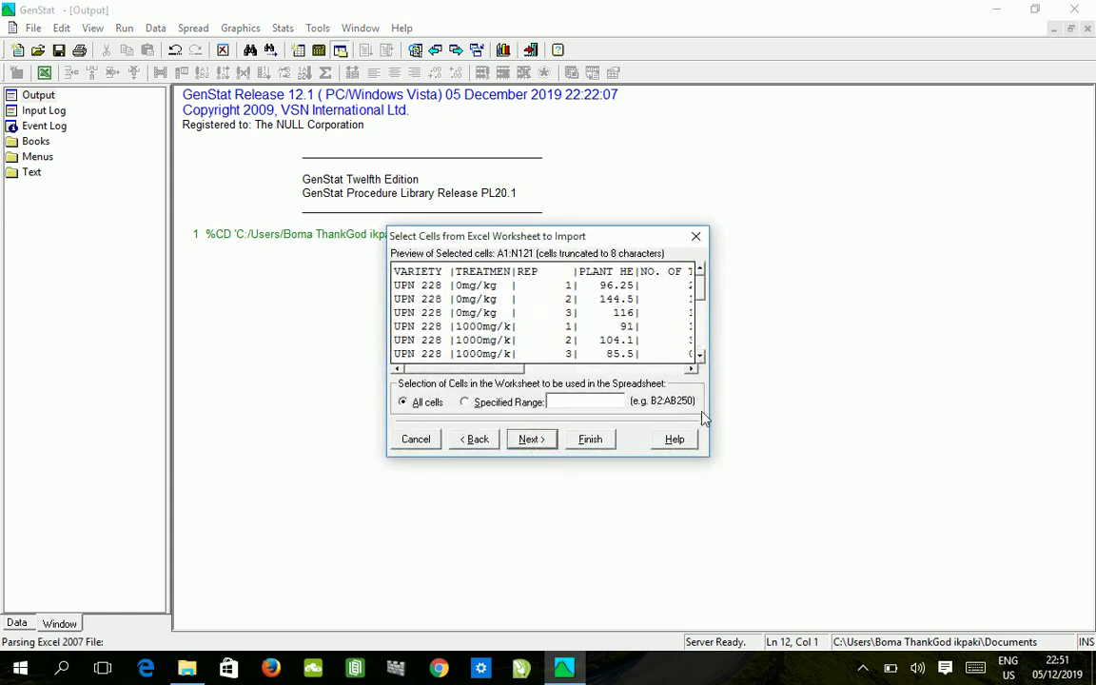
pyautogui.click(694, 370)
pyautogui.moveTo(694, 370); pyautogui.dragTo(694, 370)
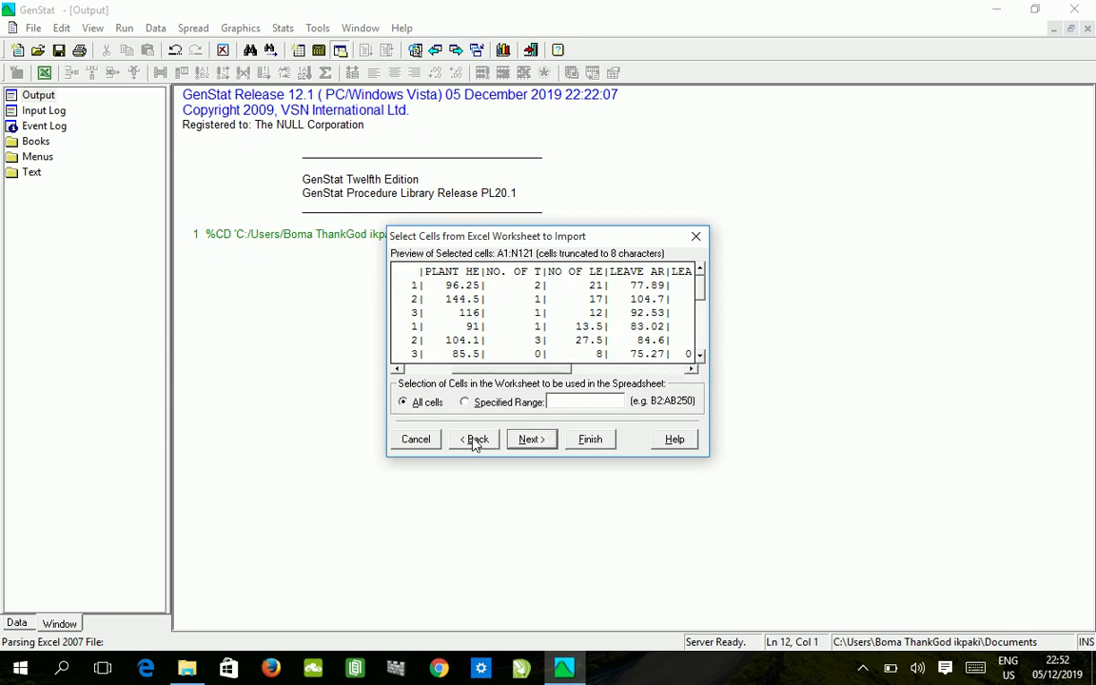
pyautogui.click(536, 444)
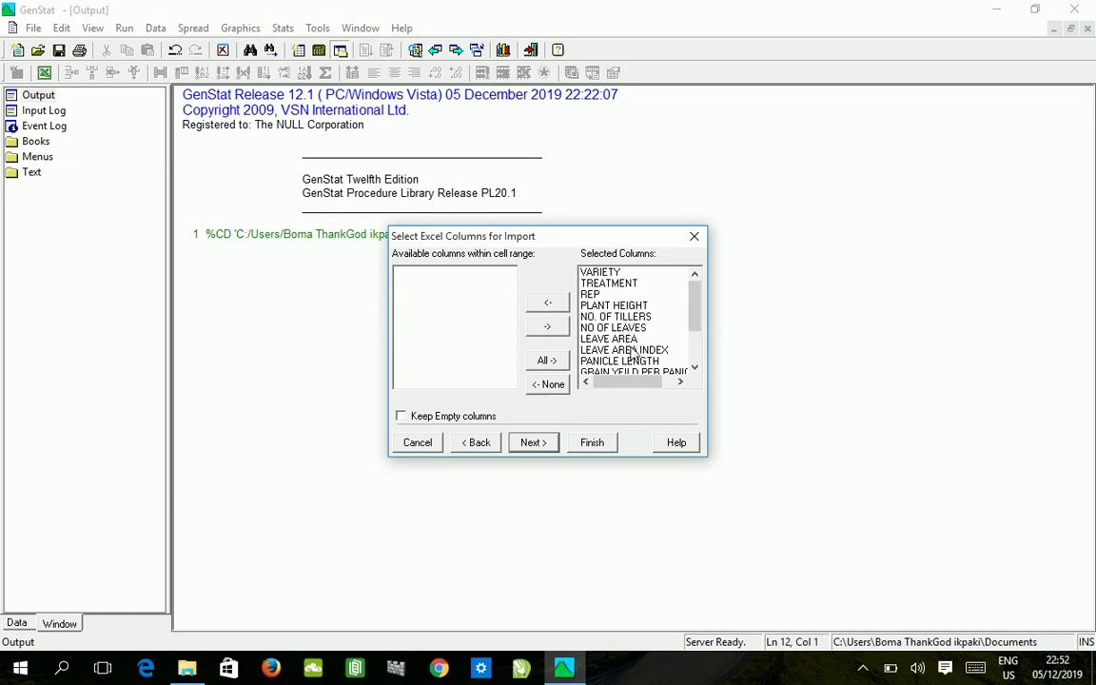
# - Keep all columns, PLANT HEIGHT included, for import and accept the default naming options
pyautogui.click(585, 305)
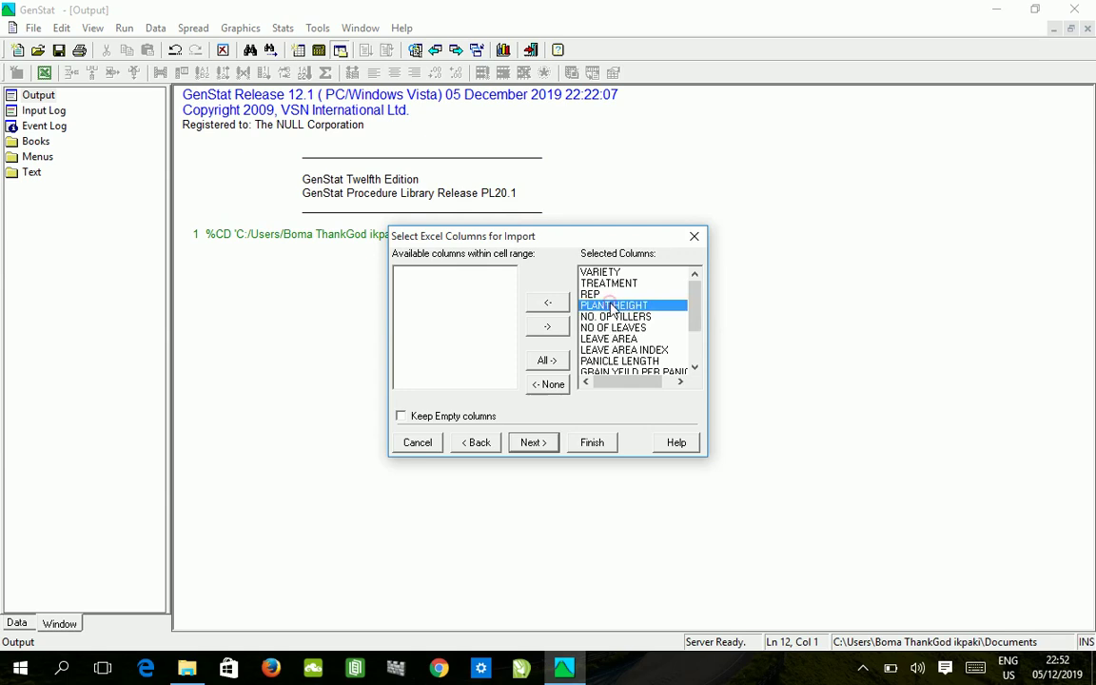
pyautogui.click(555, 306)
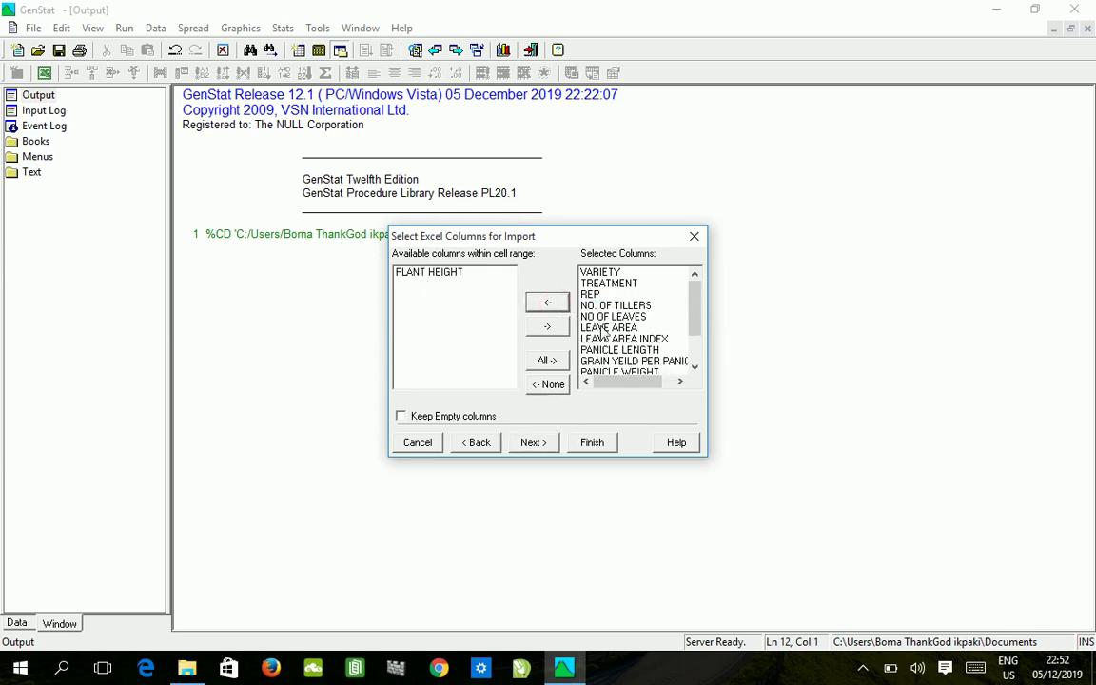
pyautogui.click(447, 271)
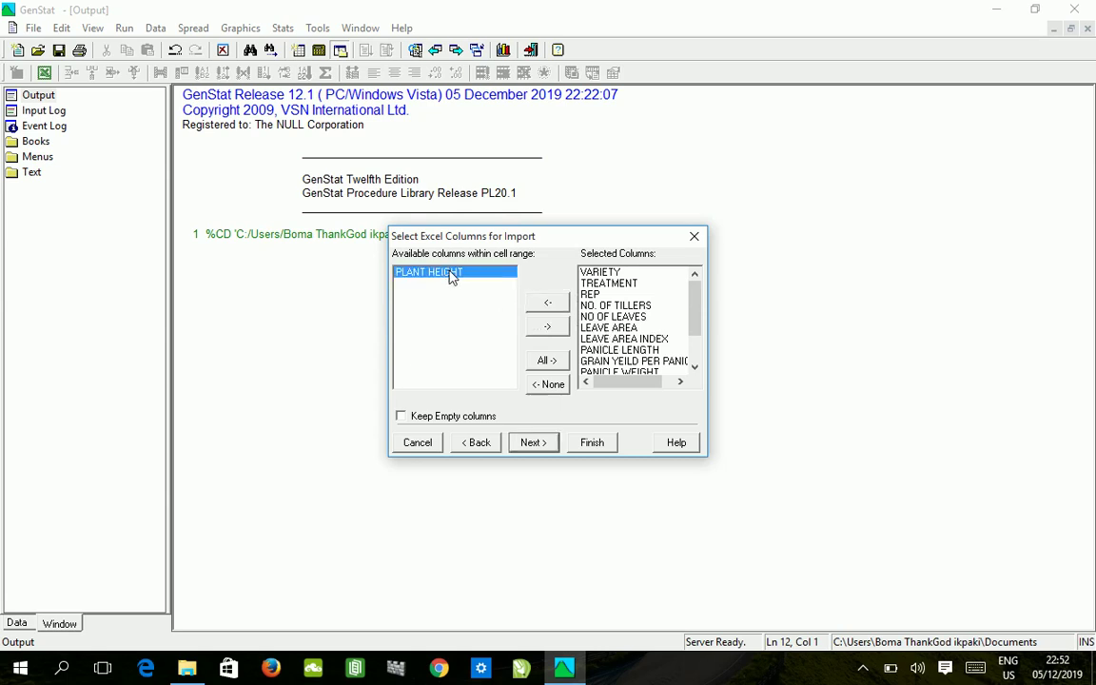
pyautogui.click(554, 326)
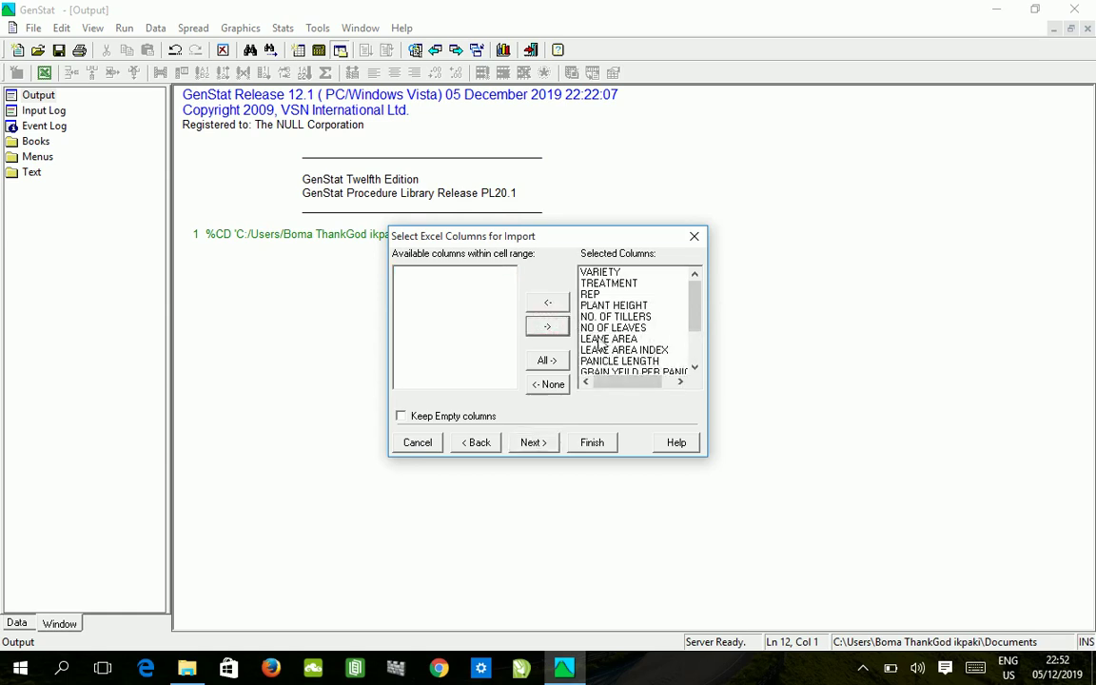
pyautogui.click(695, 369)
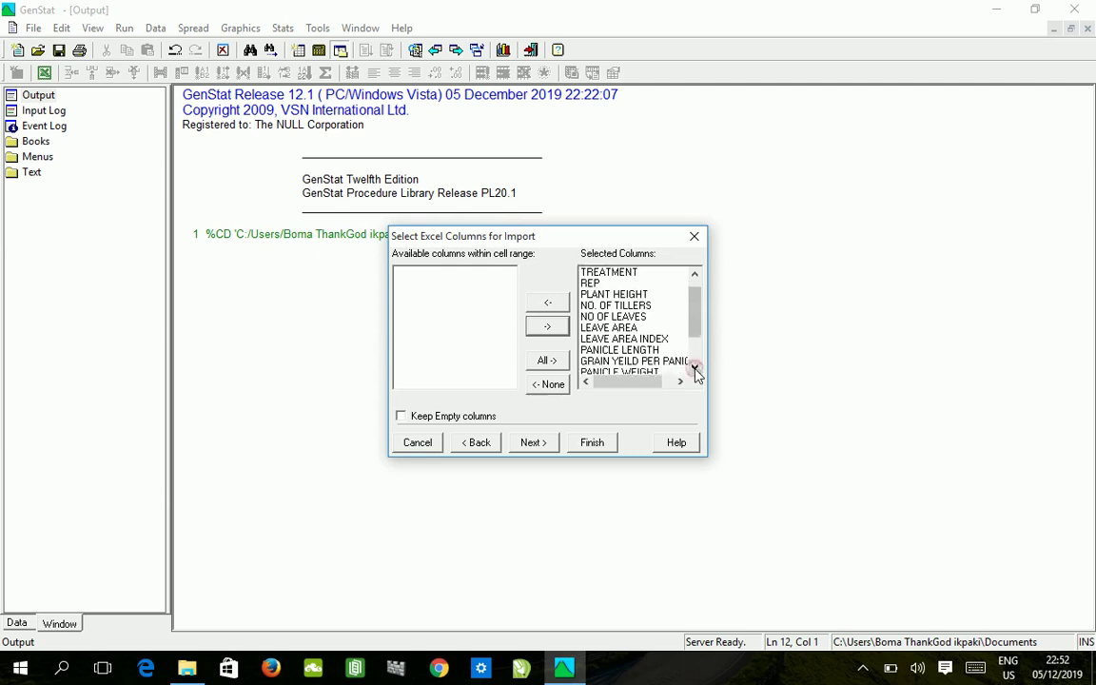
pyautogui.click(542, 445)
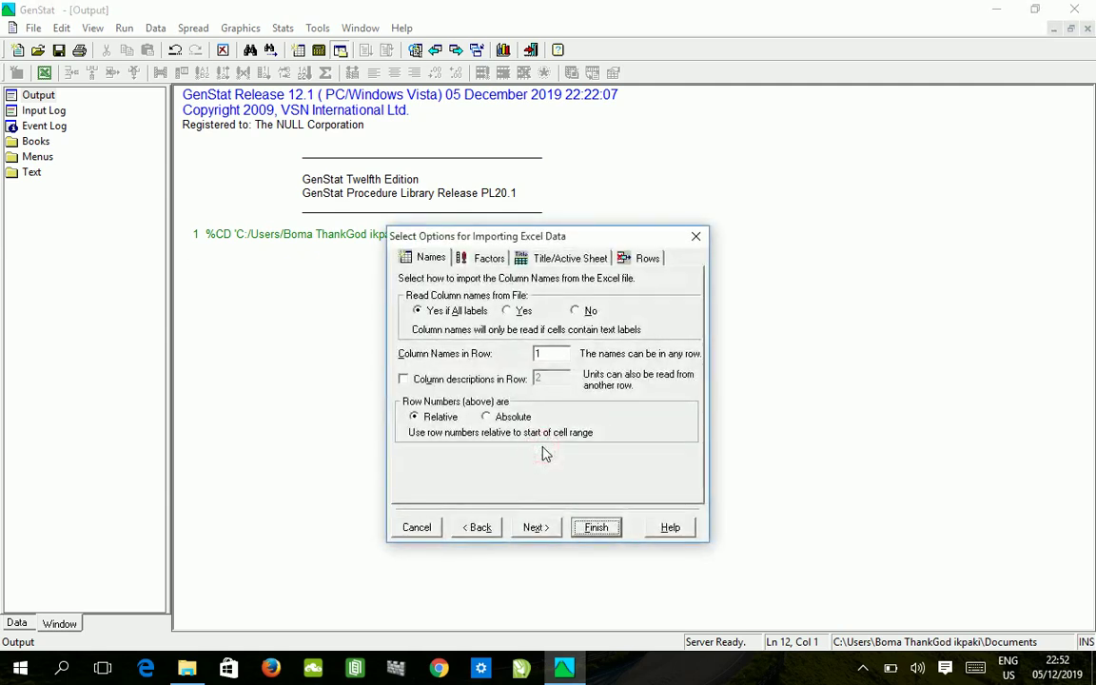
pyautogui.click(539, 529)
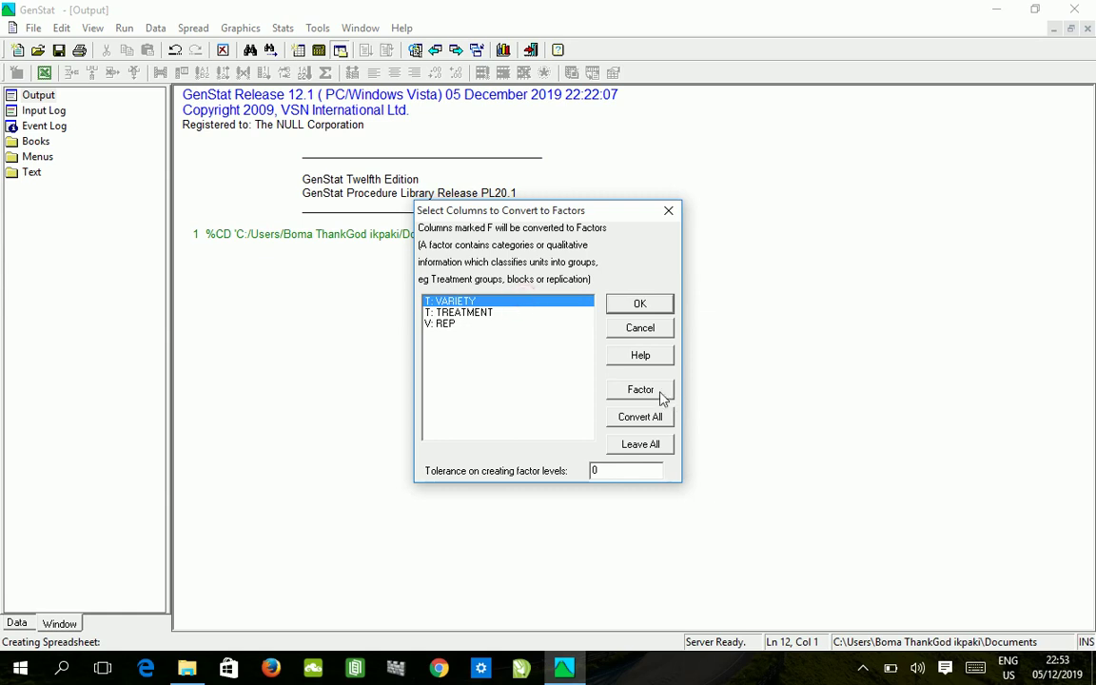
# - Convert VARIETY, REP and TREATMENT to factors and finish importing Sheet1
pyautogui.click(655, 391)
pyautogui.click(486, 312)
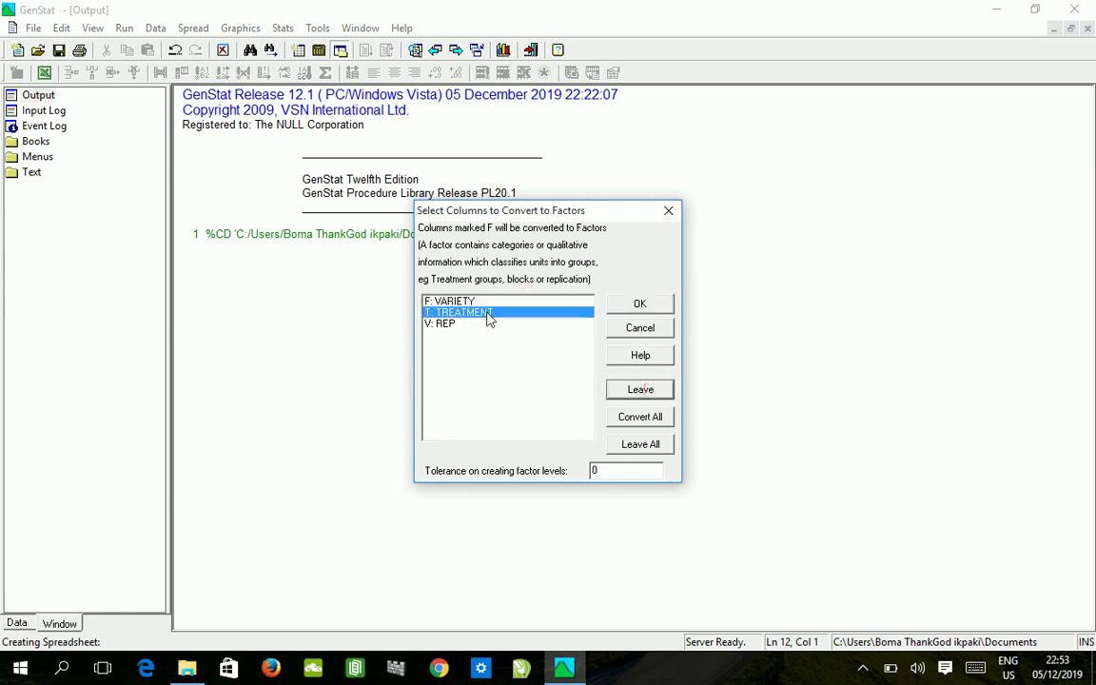
pyautogui.click(488, 323)
pyautogui.click(623, 393)
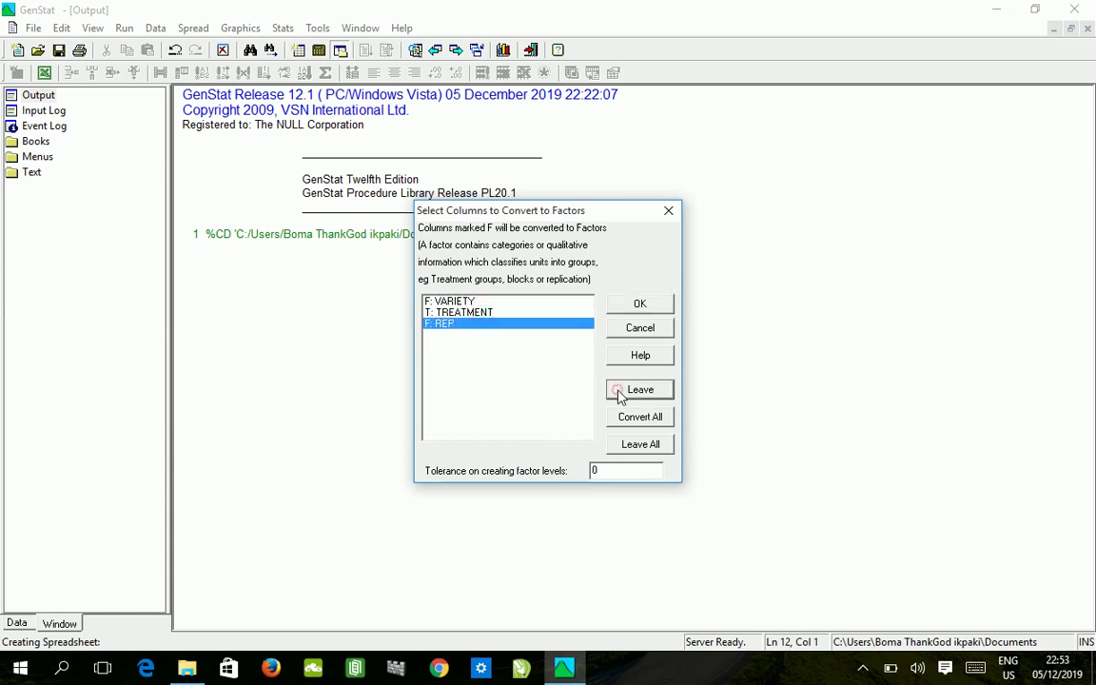
pyautogui.click(511, 313)
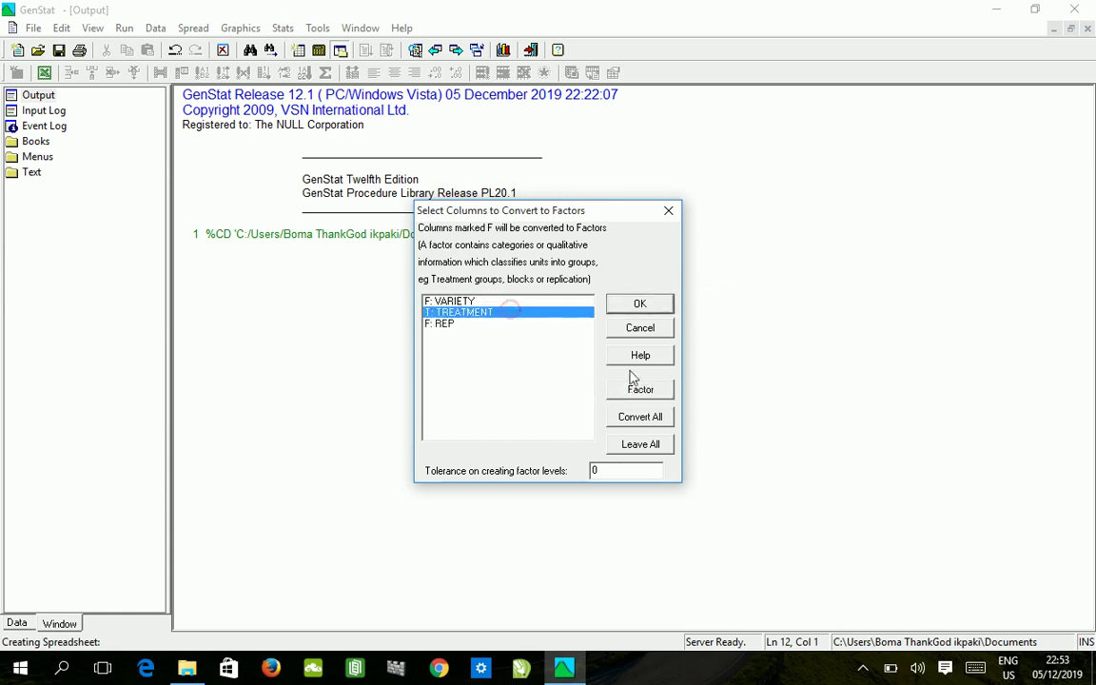
pyautogui.click(637, 395)
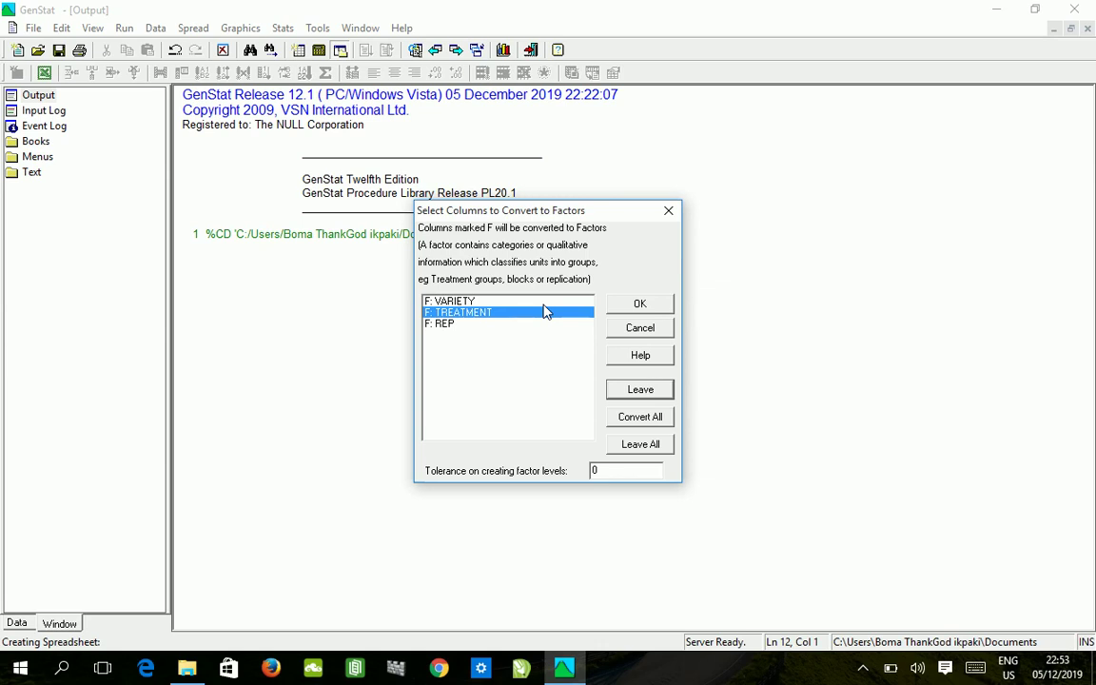
pyautogui.click(643, 306)
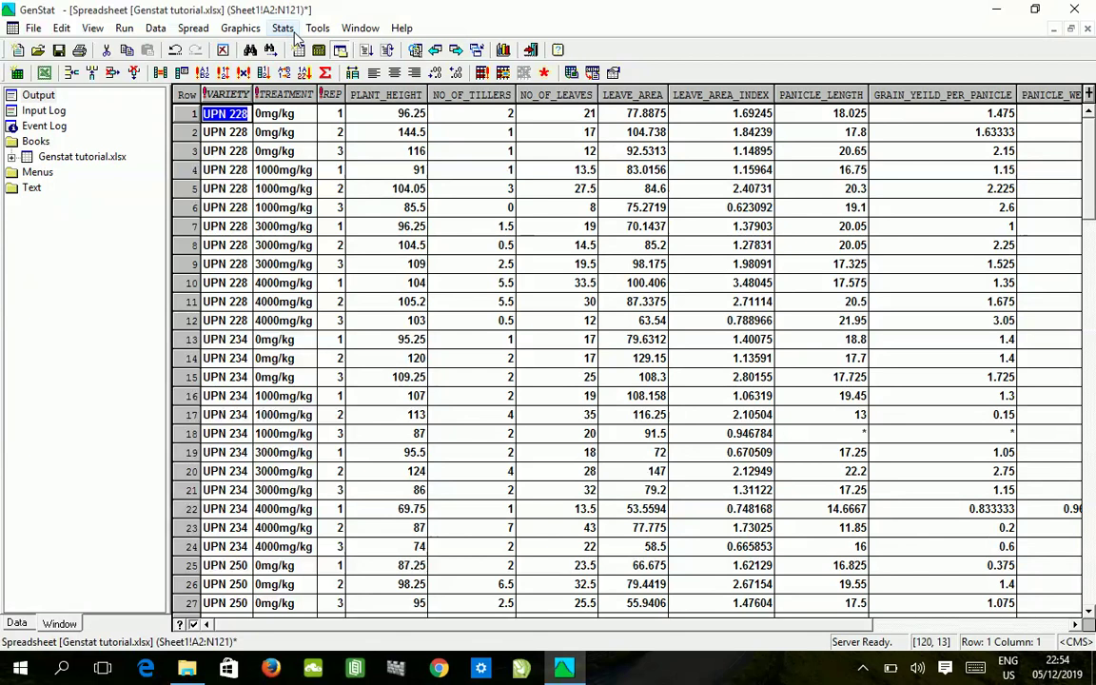
# - Open the One- and Two-way Analysis of Variance dialog from the Stats menu
pyautogui.click(285, 30)
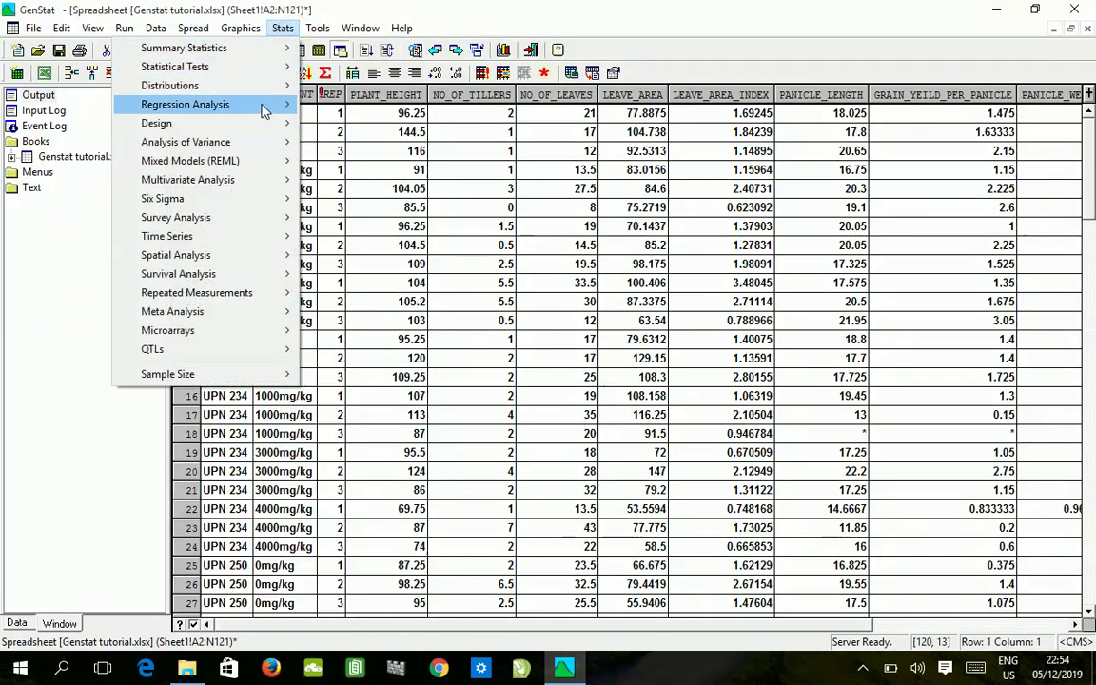
pyautogui.moveTo(285, 142)
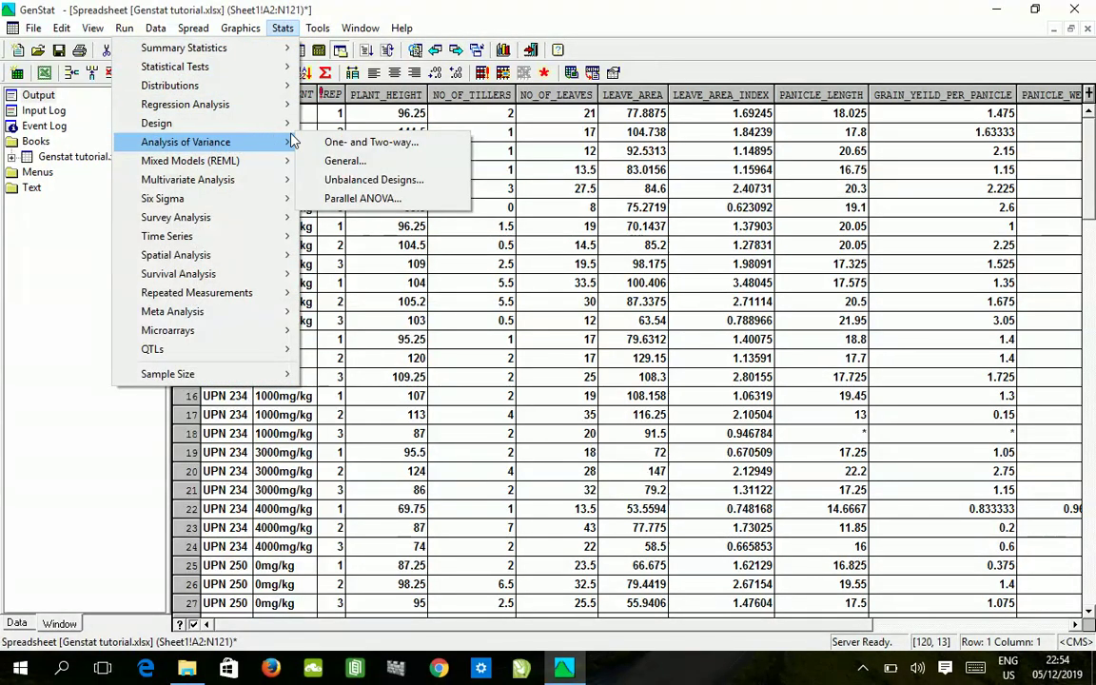
pyautogui.click(356, 145)
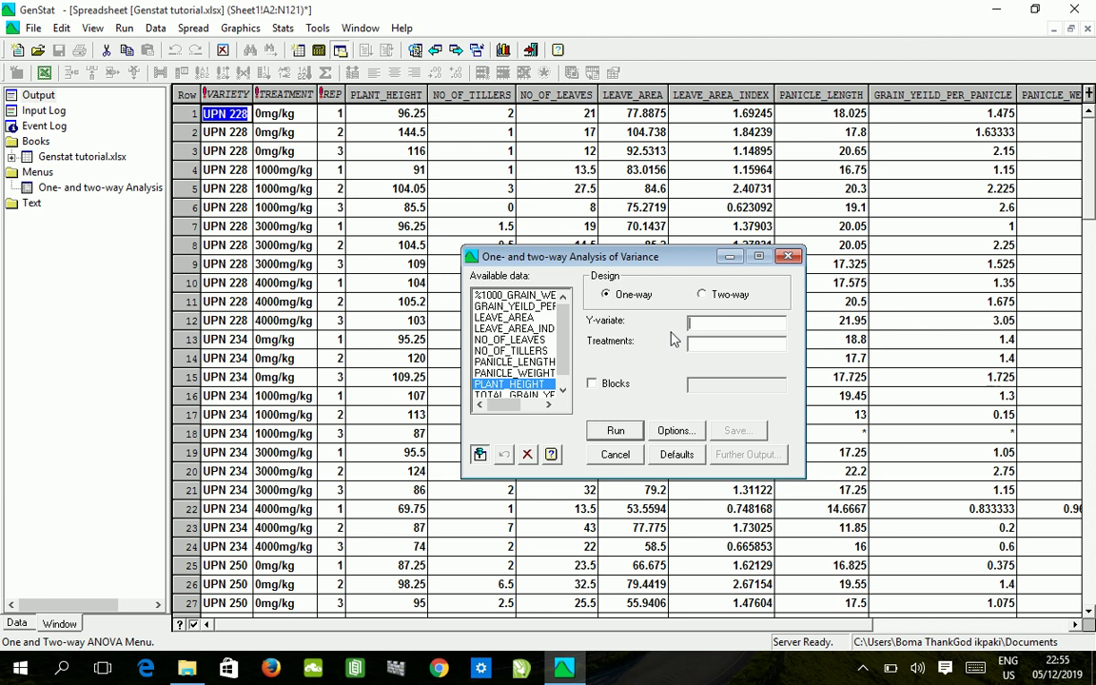
# - Use PLANT_HEIGHT as the Y-variate and TREATMENT as the treatment factor
pyautogui.doubleClick(547, 390)
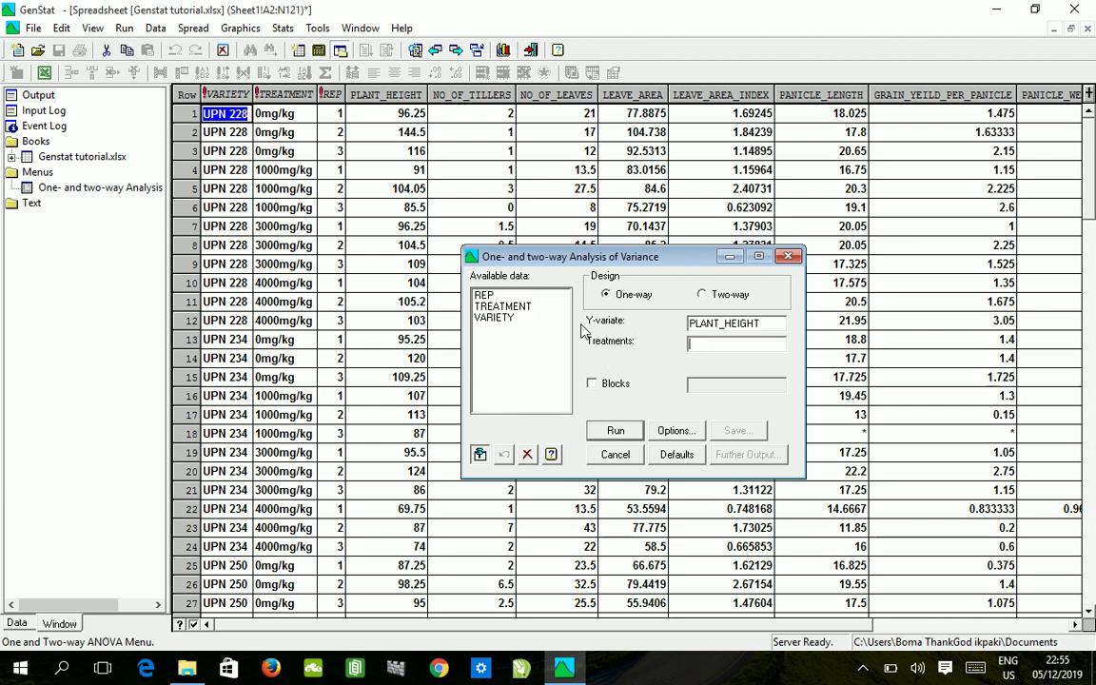
pyautogui.doubleClick(522, 306)
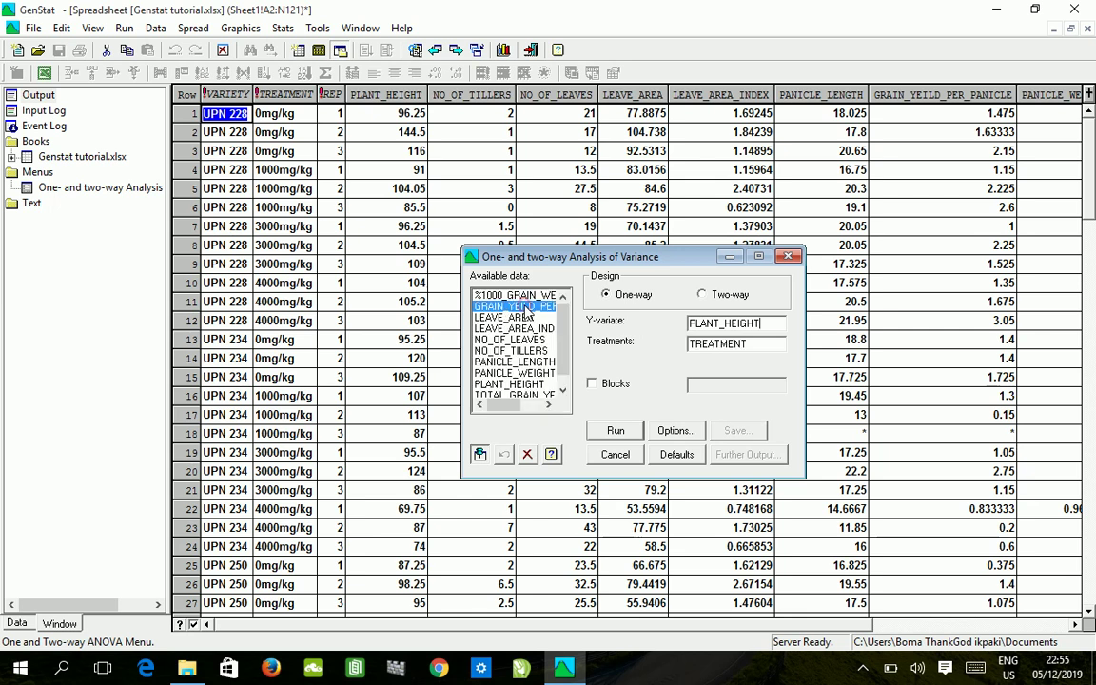
# - In the ANOVA options, request %cv and LSDs at the 5% significance level
pyautogui.click(672, 431)
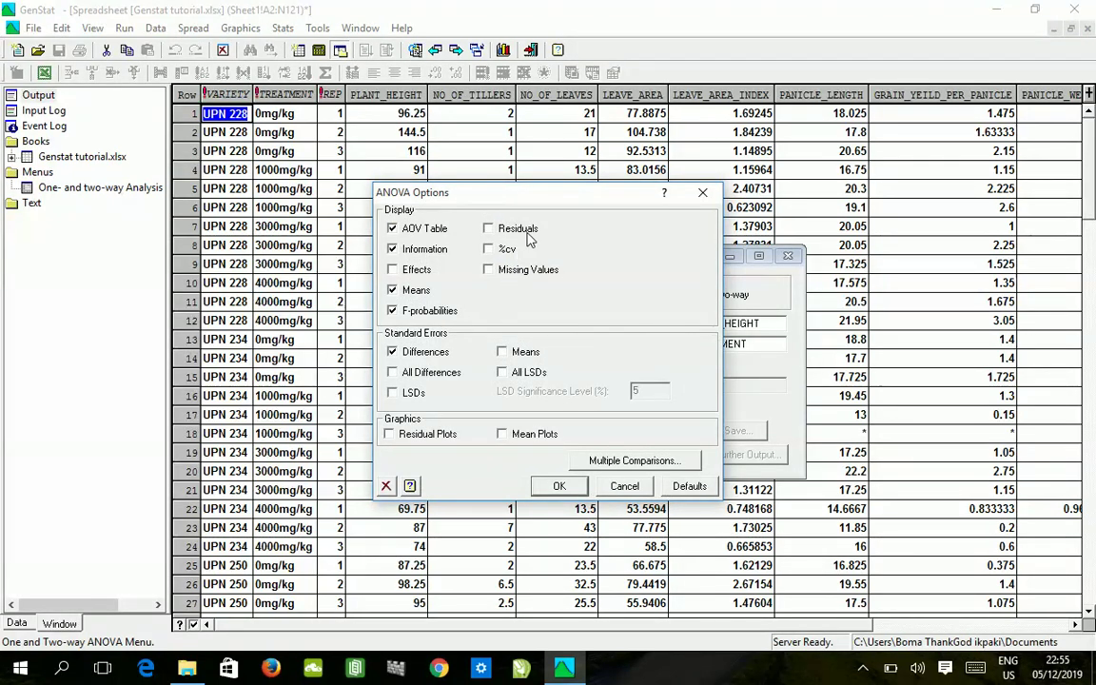
pyautogui.click(489, 250)
pyautogui.click(393, 393)
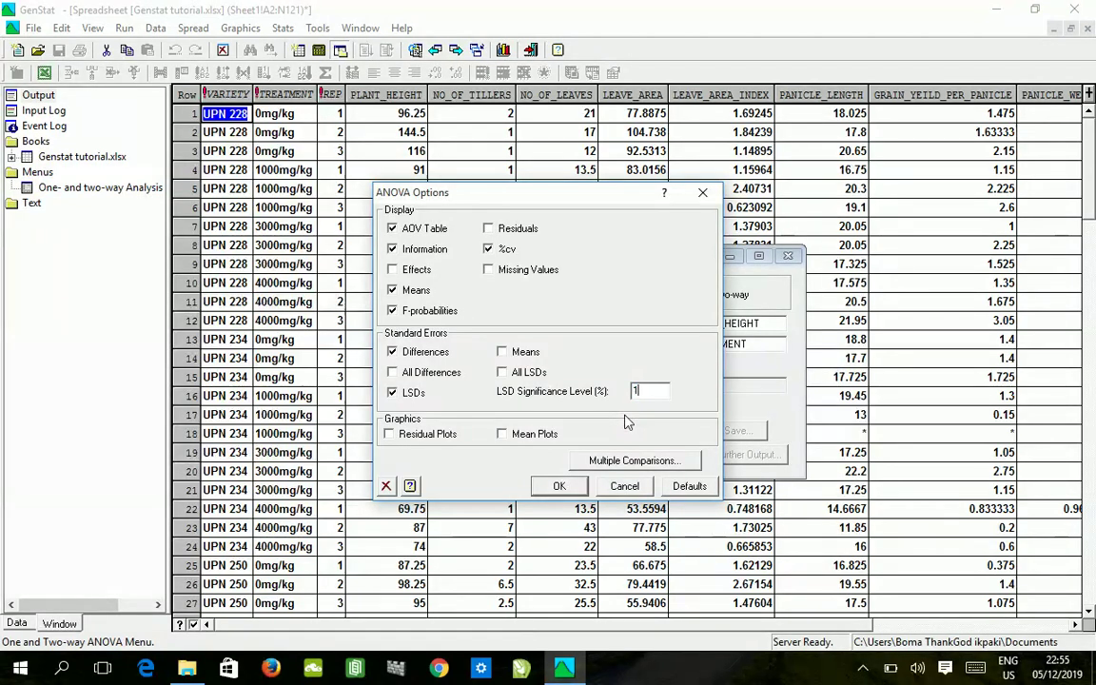
pyautogui.press('BackSpace')
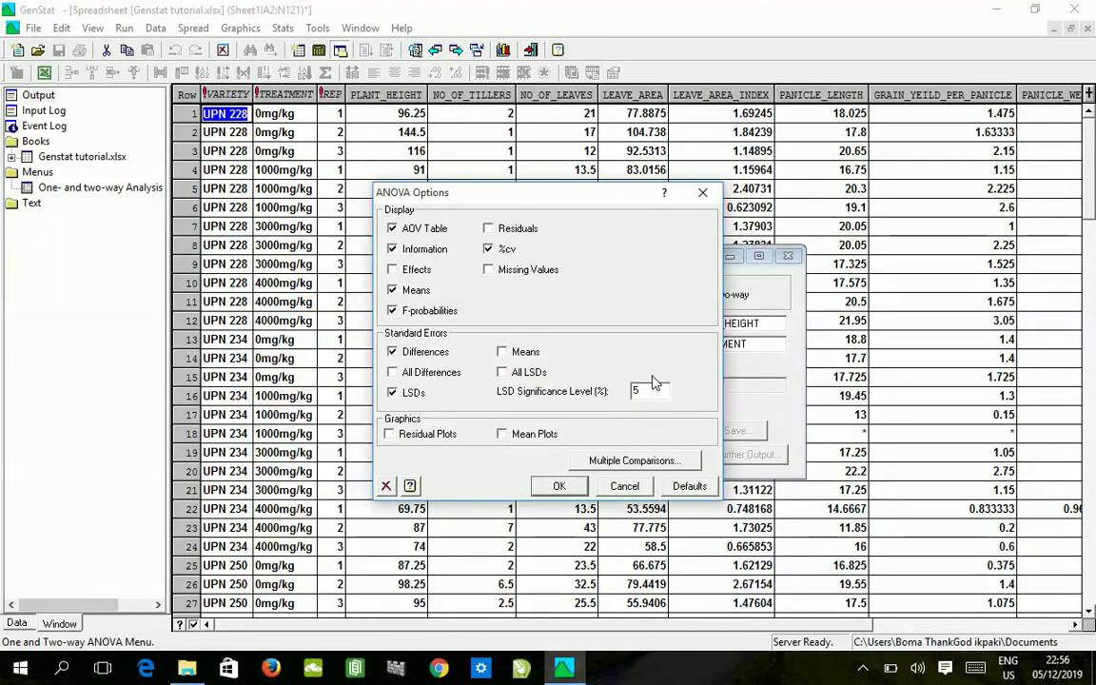
pyautogui.click(599, 461)
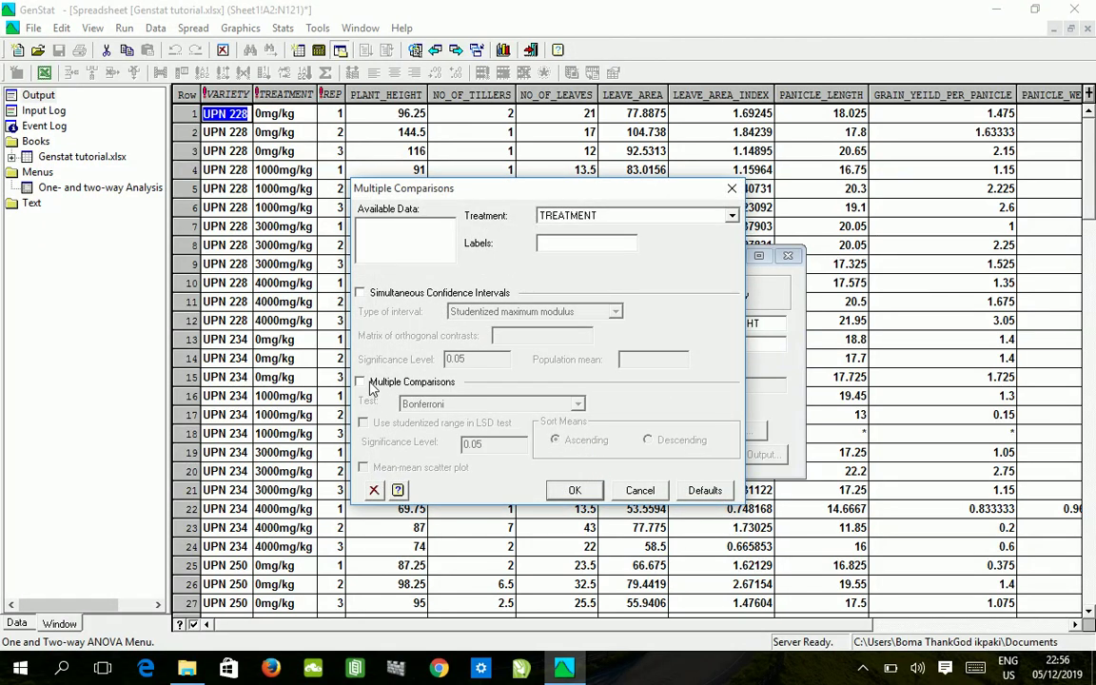
pyautogui.click(639, 491)
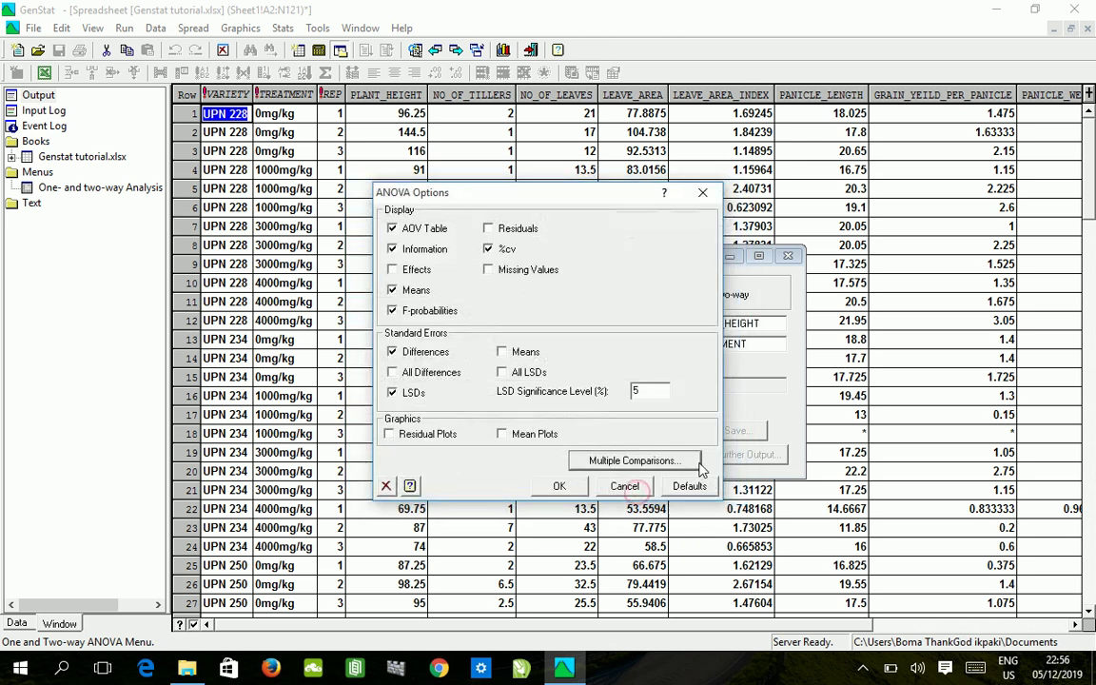
# - Enable multiple comparisons using Fisher's Protected LSD, with means sorted descending
pyautogui.click(609, 465)
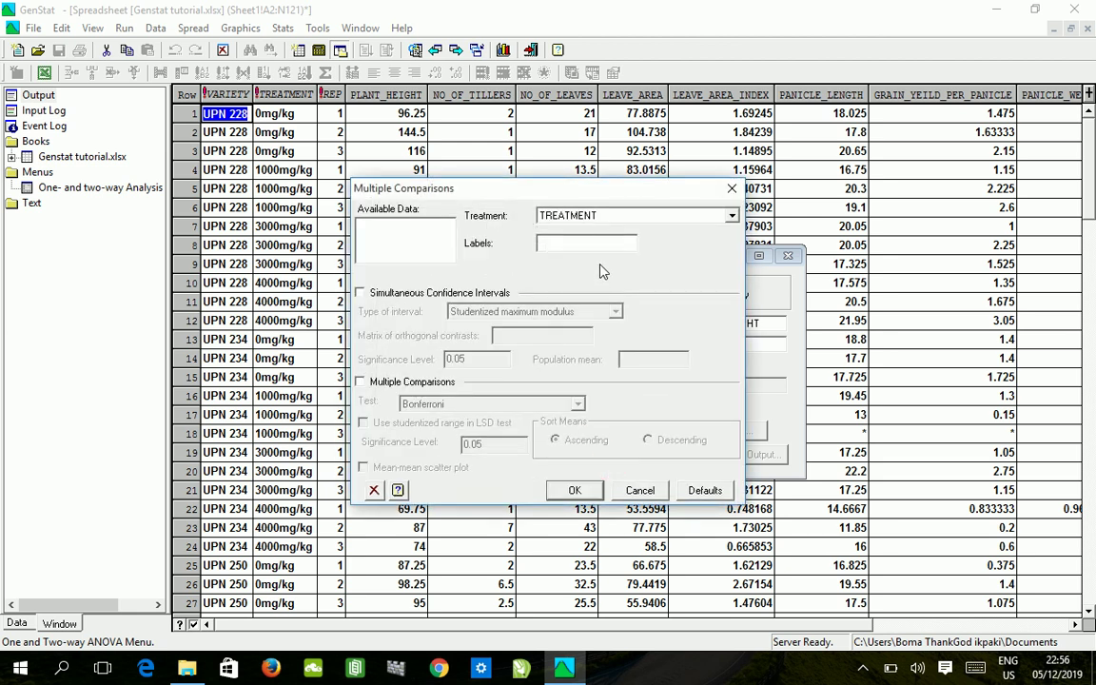
pyautogui.click(383, 383)
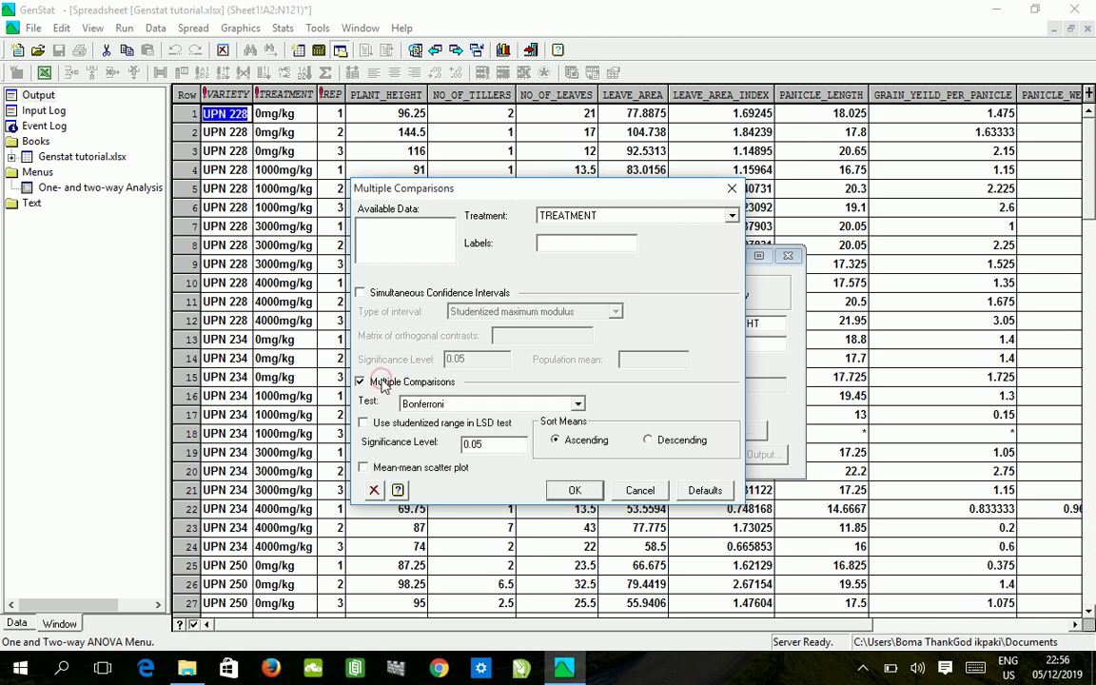
pyautogui.click(580, 407)
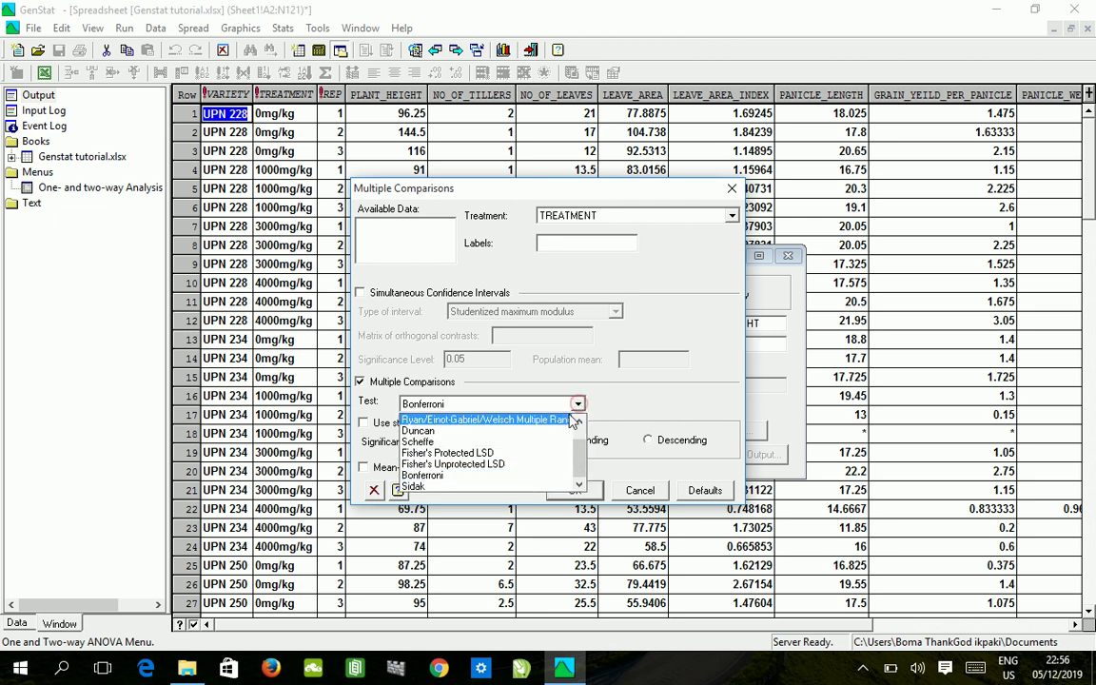
pyautogui.click(550, 454)
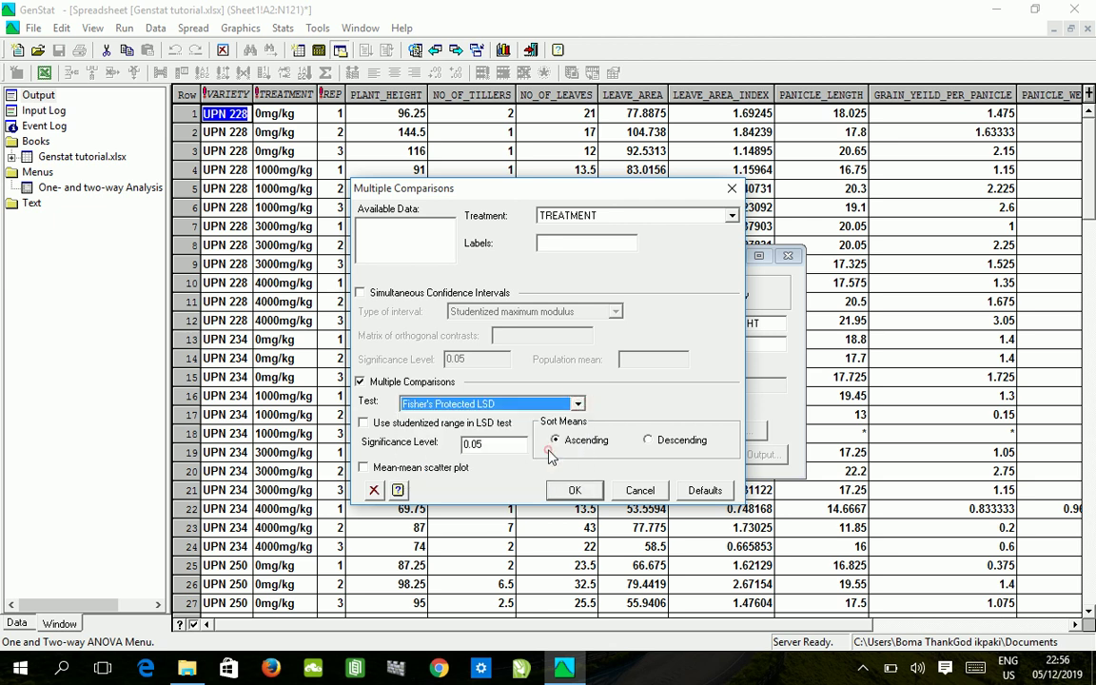
pyautogui.click(650, 441)
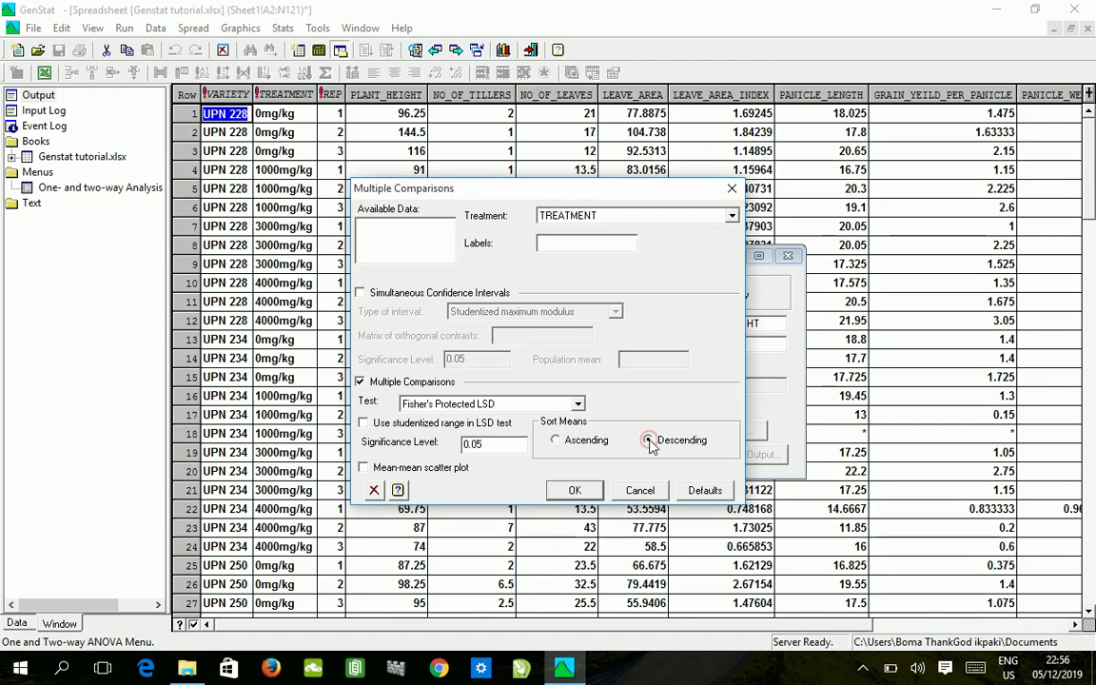
pyautogui.click(584, 492)
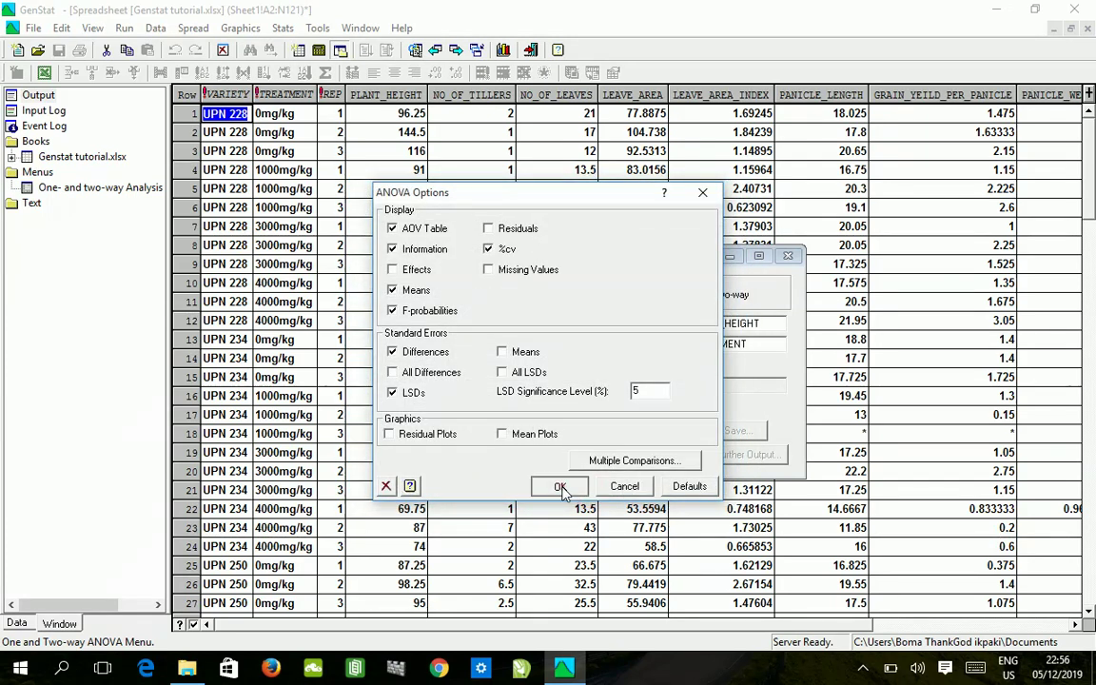
# - Run the one-way ANOVA and view its Output with the Fisher's LSD grouping
pyautogui.click(560, 488)
pyautogui.click(615, 432)
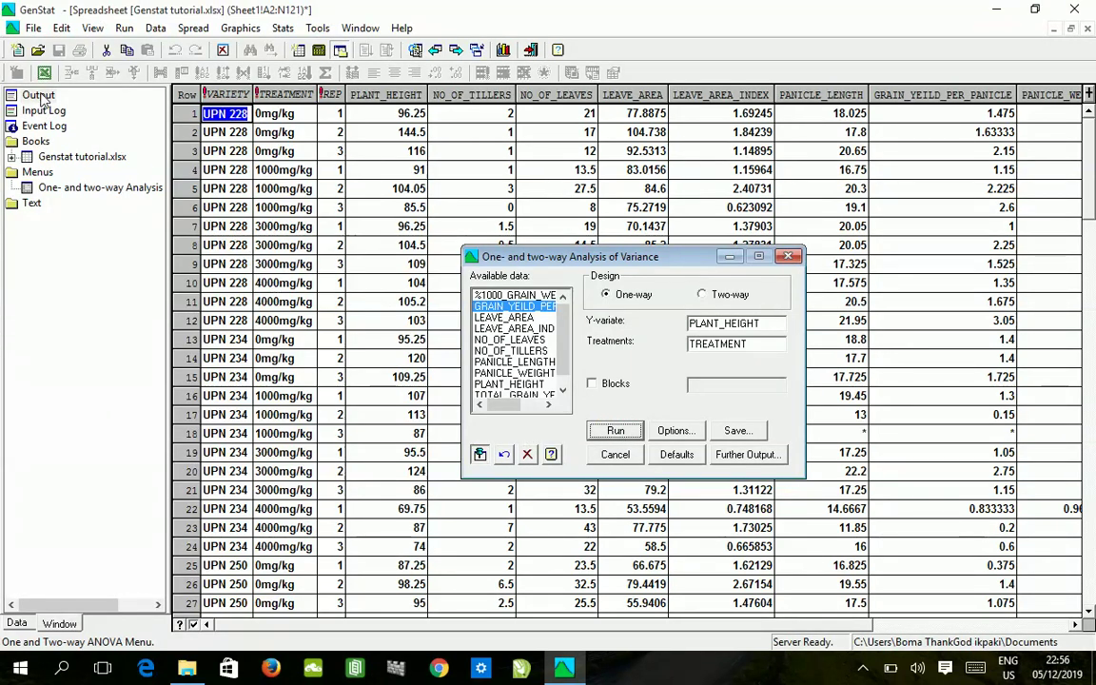
pyautogui.click(39, 97)
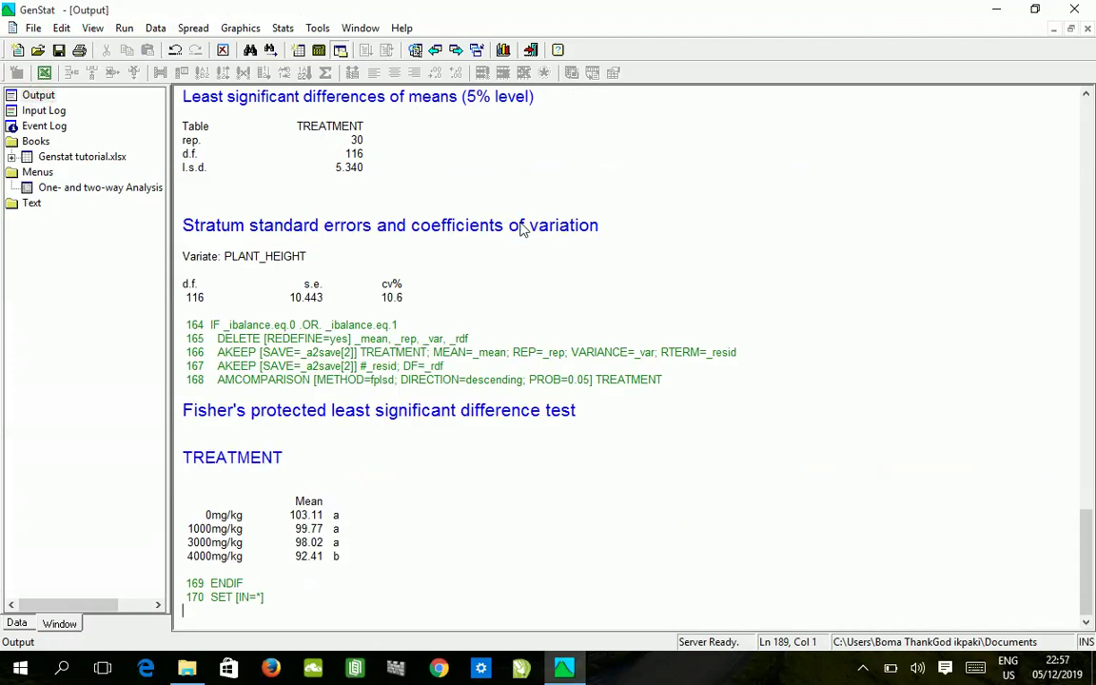
pyautogui.click(38, 97)
# - Scroll the Output to the PLANT_HEIGHT analysis of variance table
pyautogui.click(1087, 95)
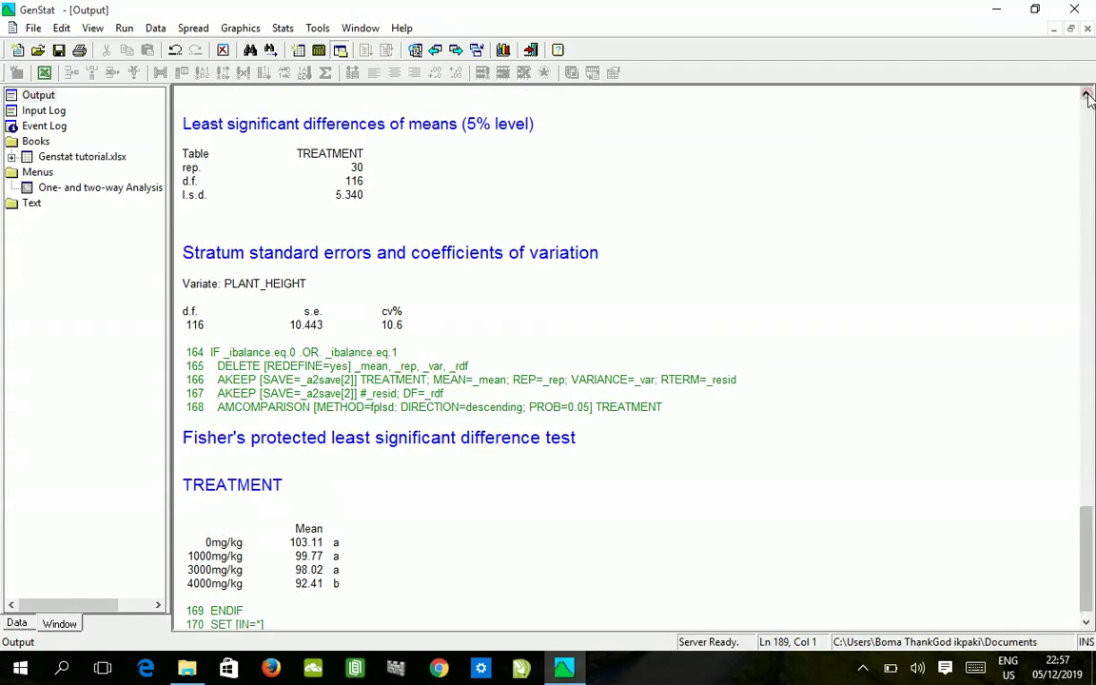
pyautogui.click(1090, 123)
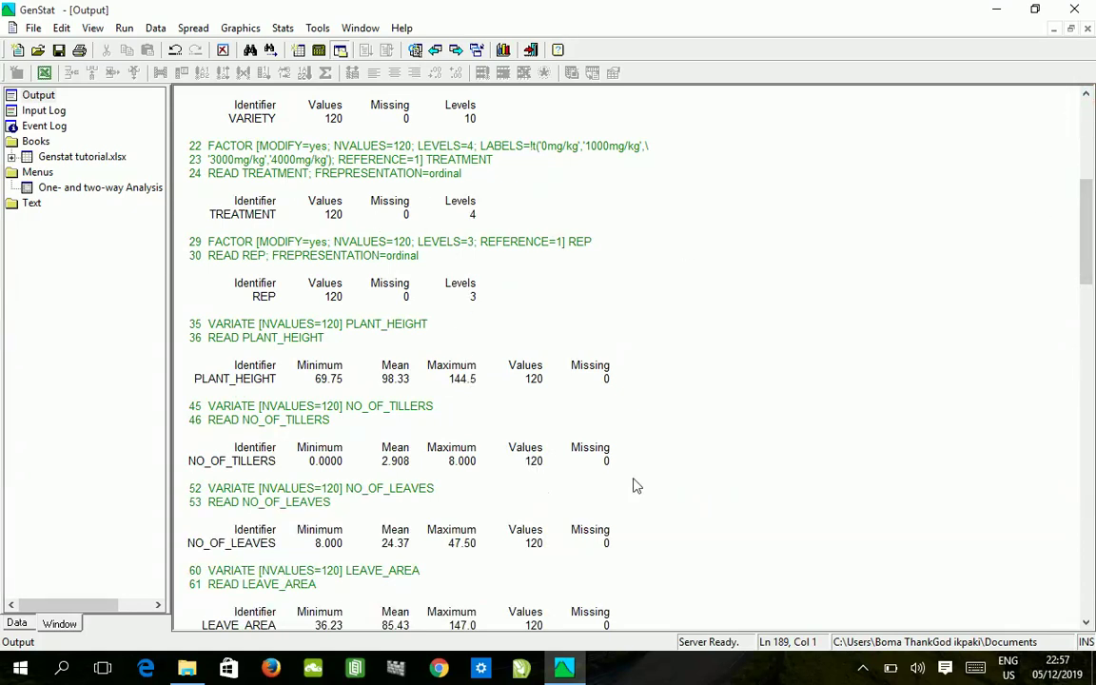
pyautogui.click(1088, 625)
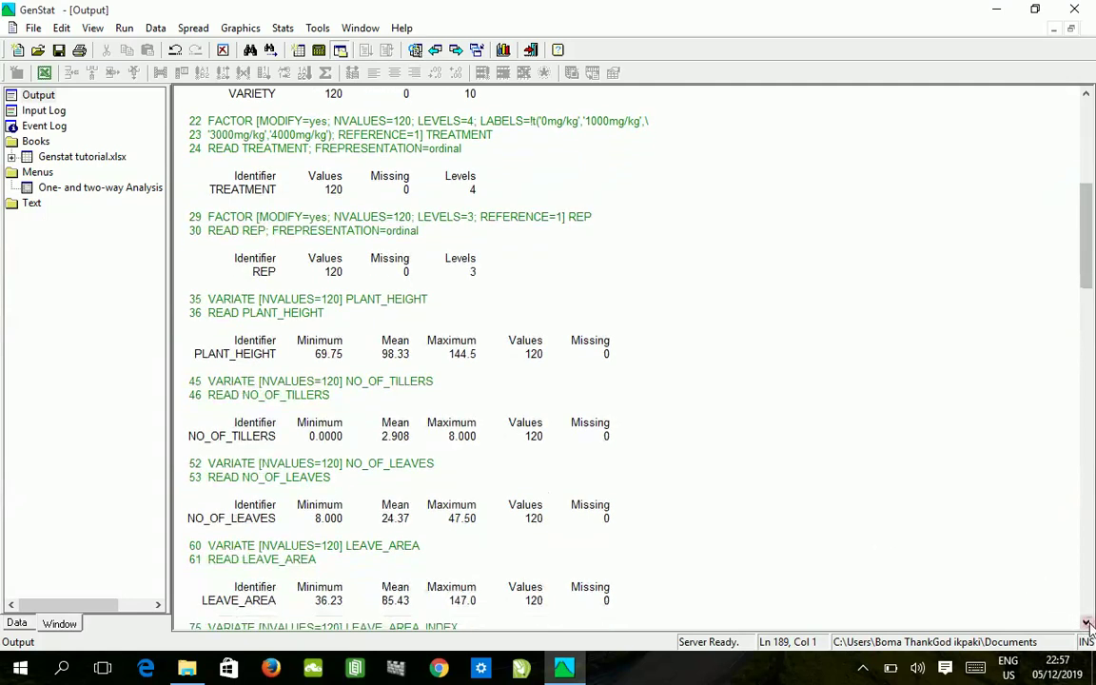
pyautogui.moveTo(1088, 625); pyautogui.dragTo(1087, 625)
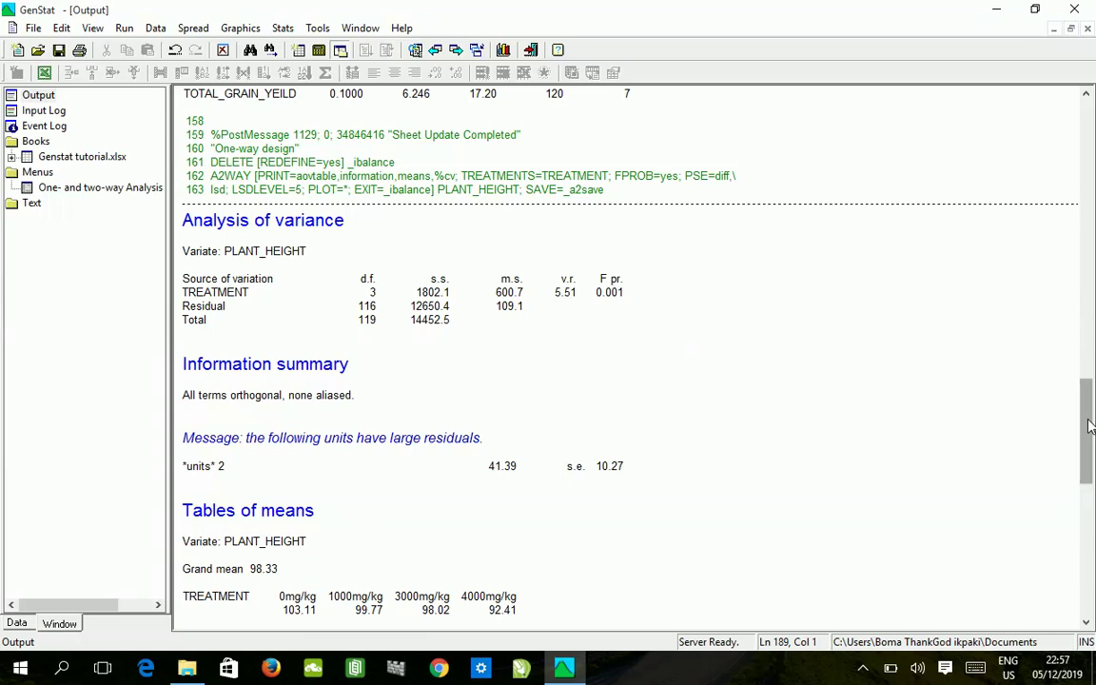
# - Scroll the Output down to the 5% least significant differences and stratum standard errors (10.443 on 116 d.f.)
pyautogui.moveTo(1091, 425); pyautogui.dragTo(1089, 443)
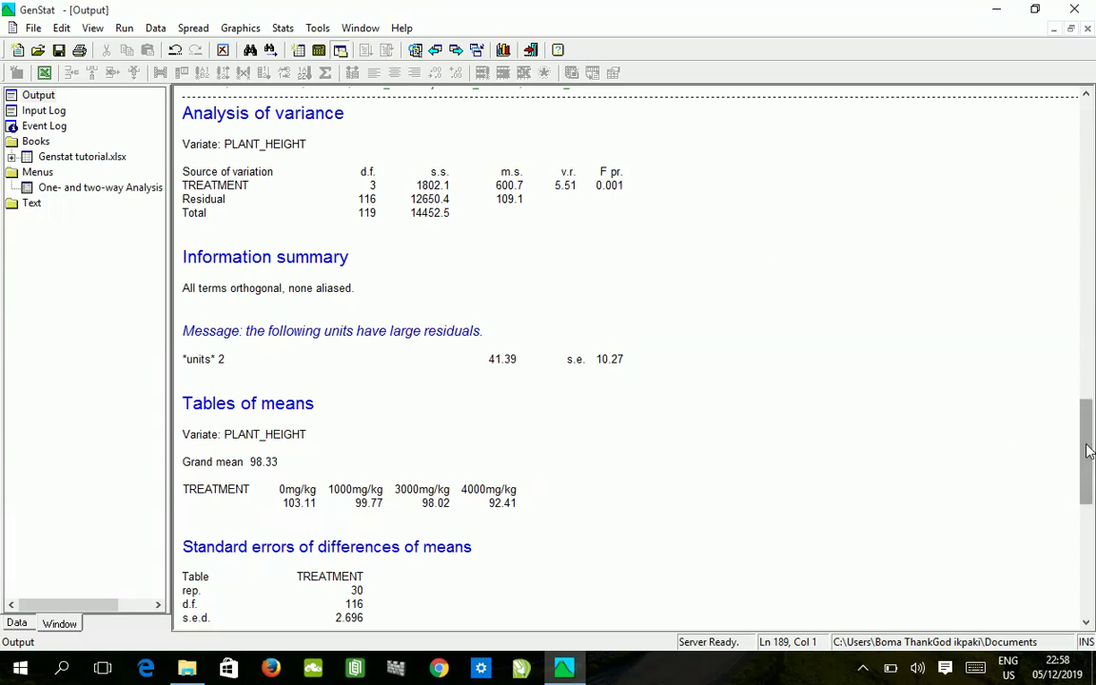
pyautogui.moveTo(1088, 451); pyautogui.dragTo(1079, 553)
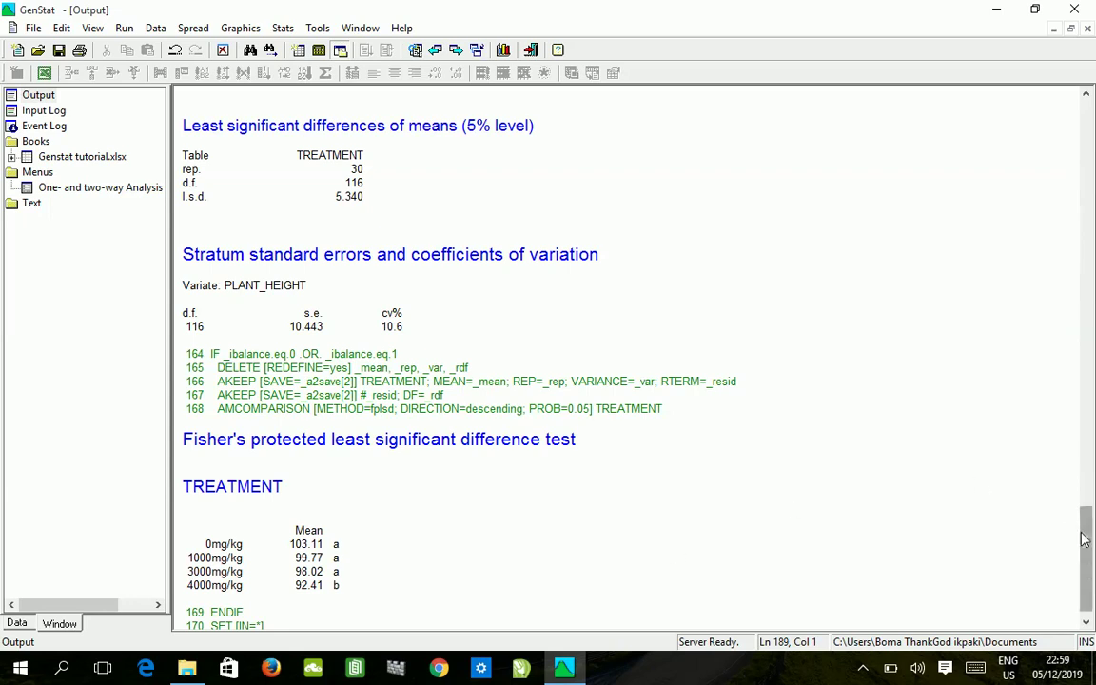
# - Scroll the Output back up to the PLANT_HEIGHT analysis of variance table, grand mean 98.33
pyautogui.moveTo(1091, 544); pyautogui.dragTo(1091, 437)
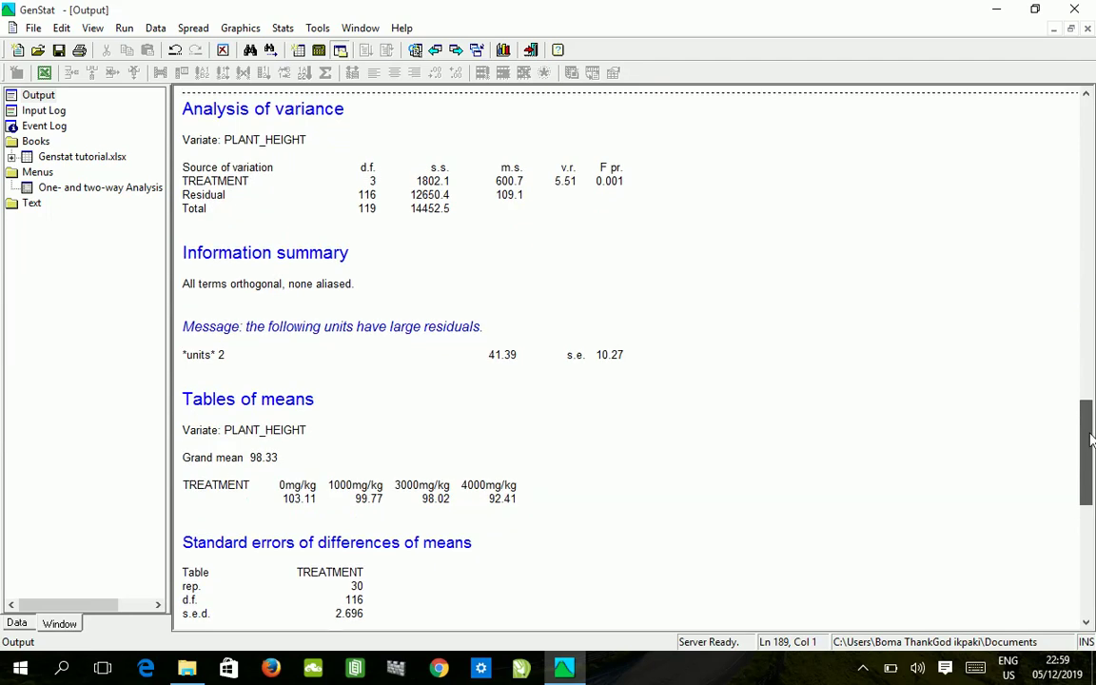
pyautogui.moveTo(1092, 438); pyautogui.dragTo(1092, 438)
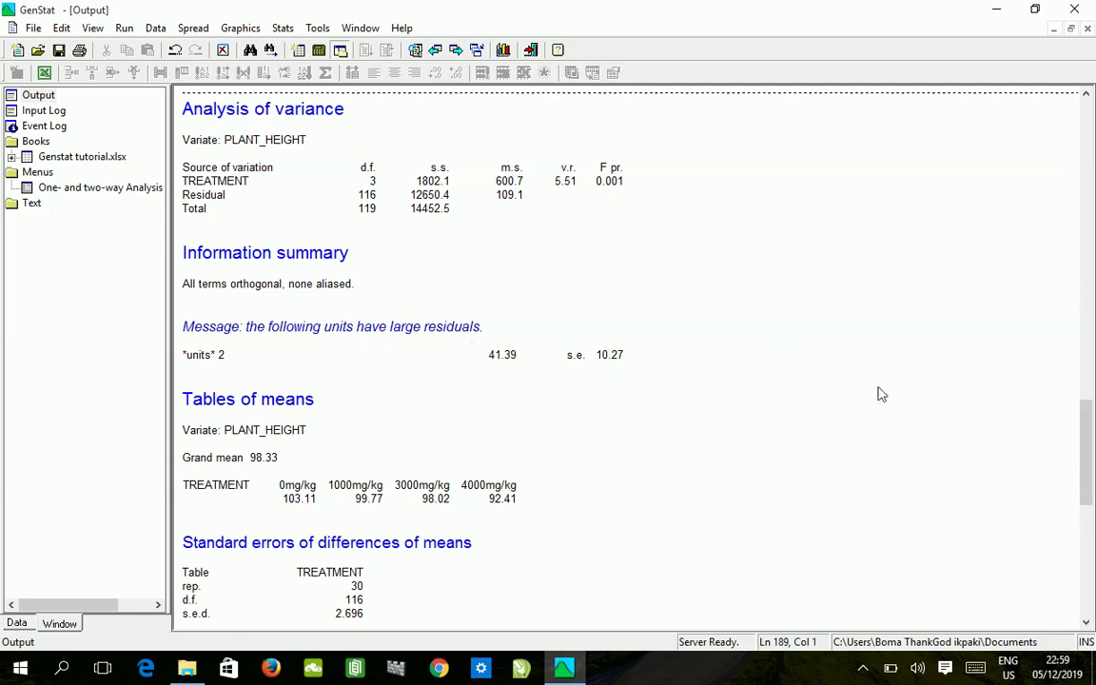
pyautogui.moveTo(1087, 433); pyautogui.dragTo(1092, 409)
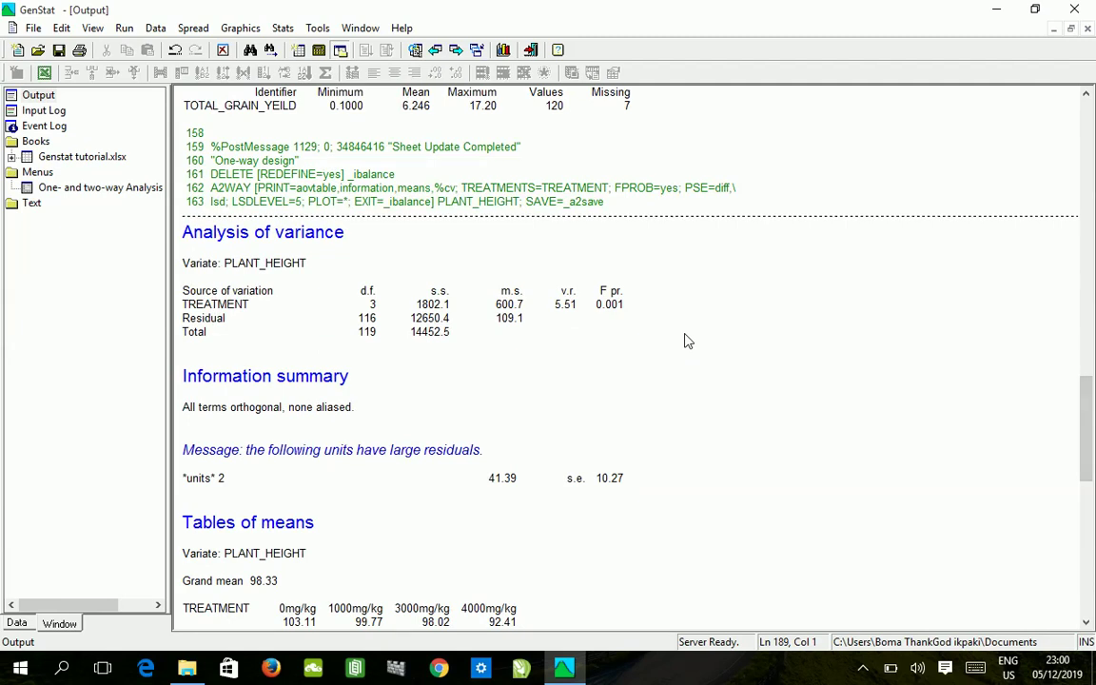